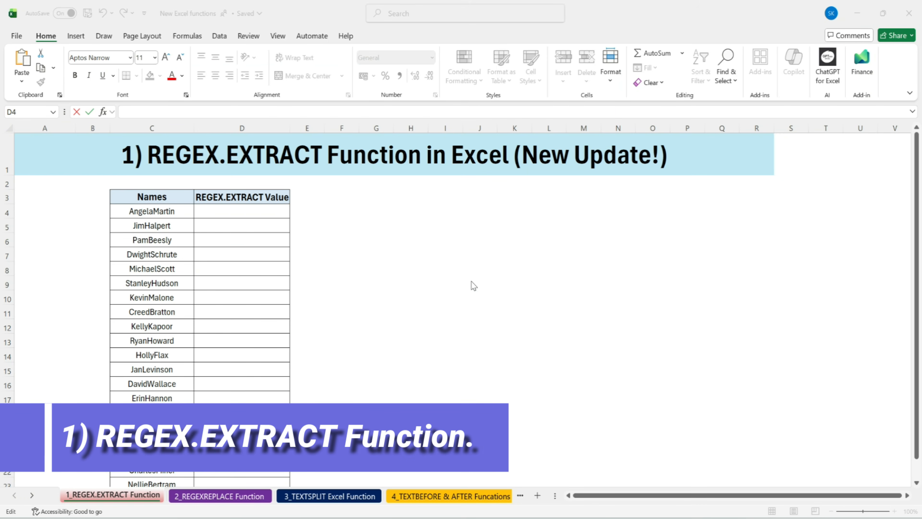
left_click(355, 202)
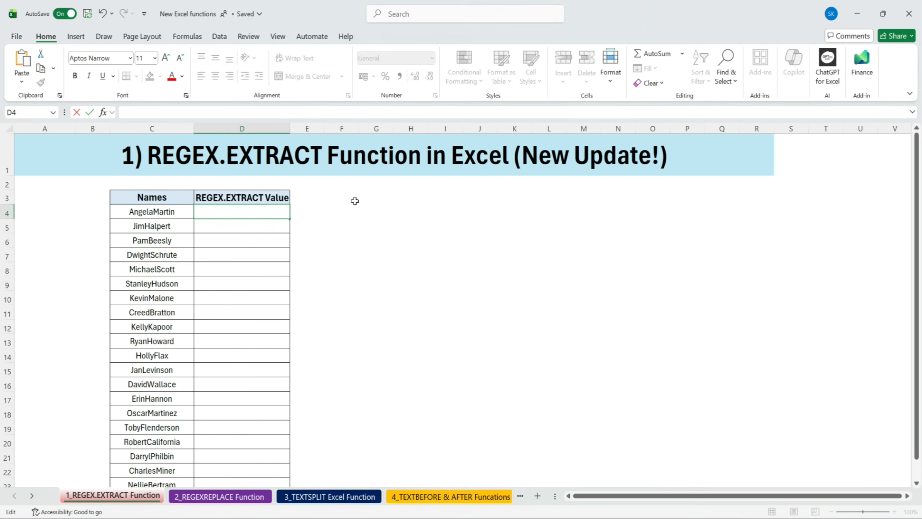
left_click(354, 201)
left_click(78, 148)
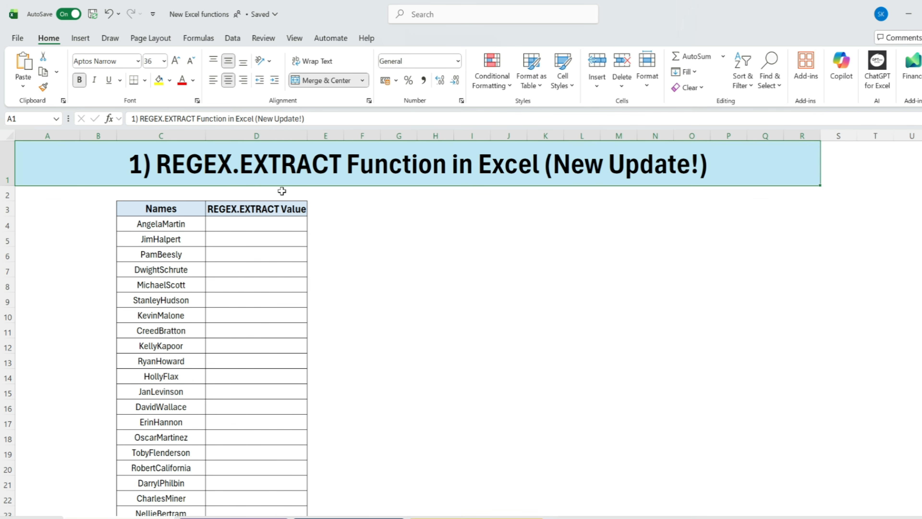
left_click(351, 221)
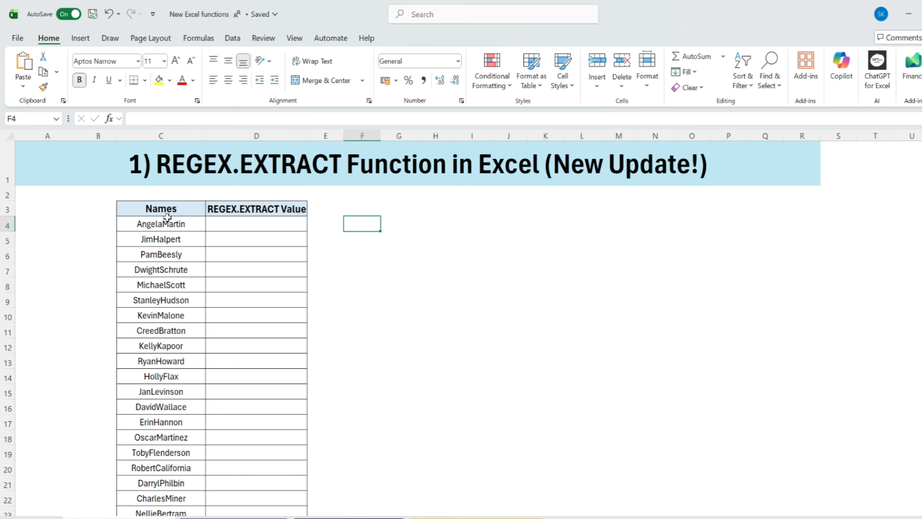
left_click_drag(168, 210, 185, 503)
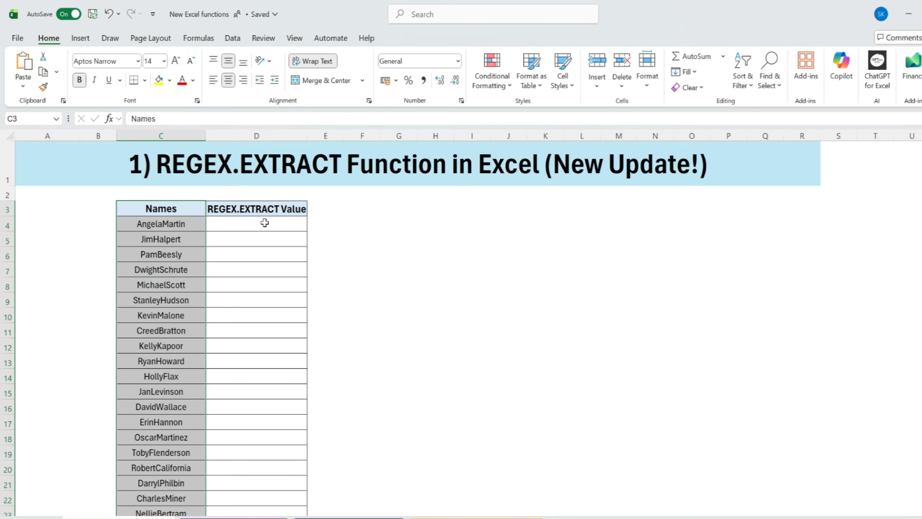
- Enter =REGEXEXTRACT(C4, "[A-Z][a-z]") in cell D4, using the first entry of the Names column as the text
left_click(263, 223)
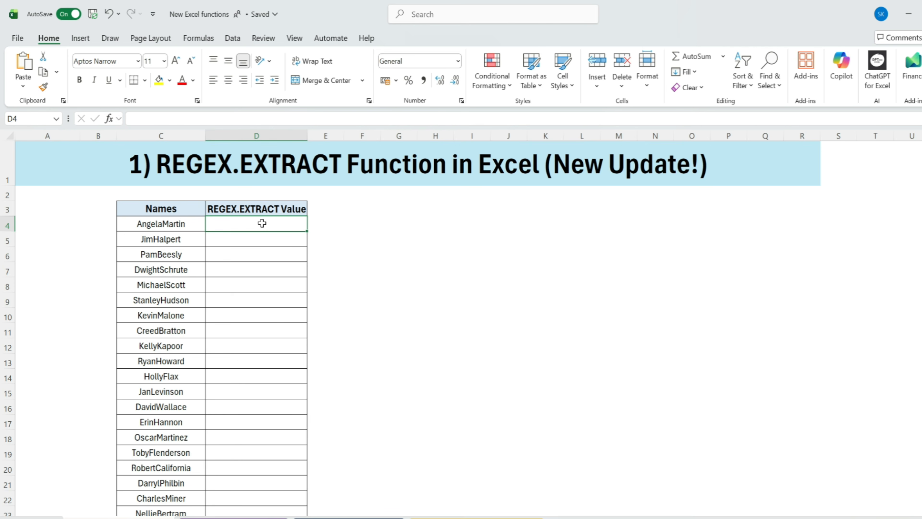
type("=")
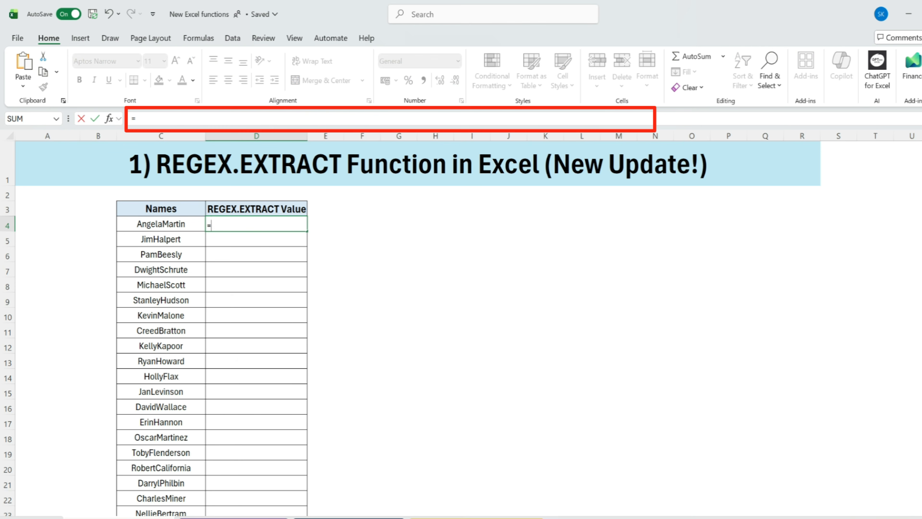
type("re")
double_click(250, 257)
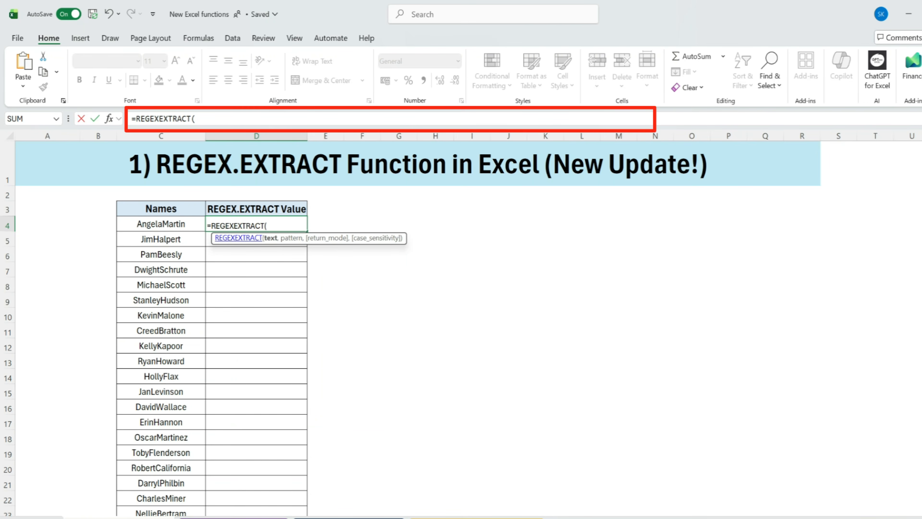
left_click(176, 223)
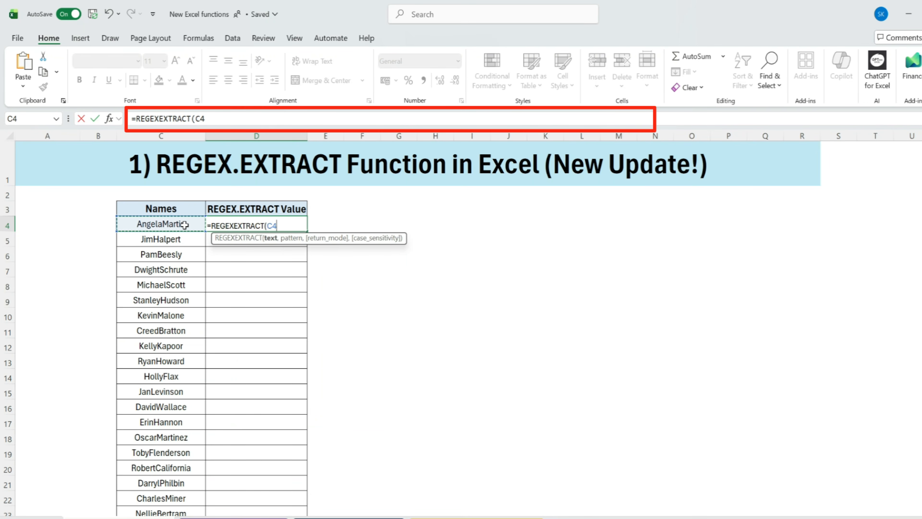
type(", \"[A-Z")
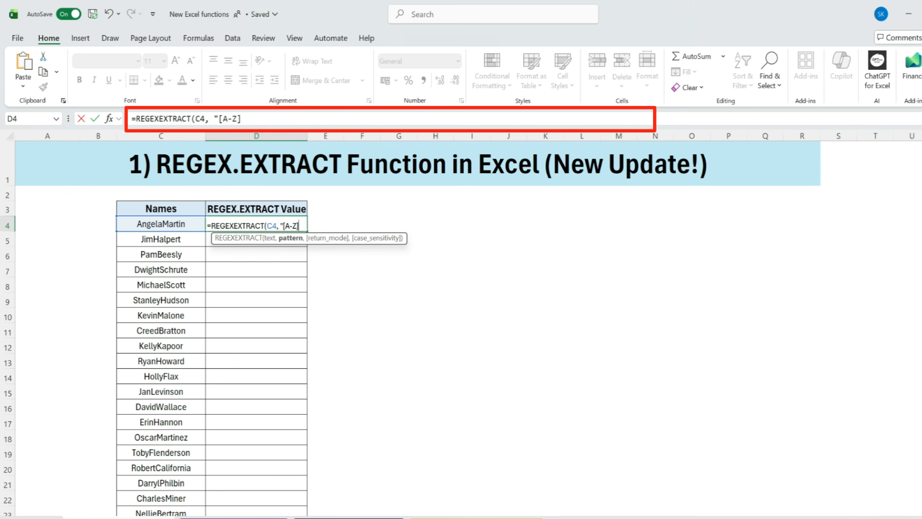
left_click(249, 119)
type("[a-z")
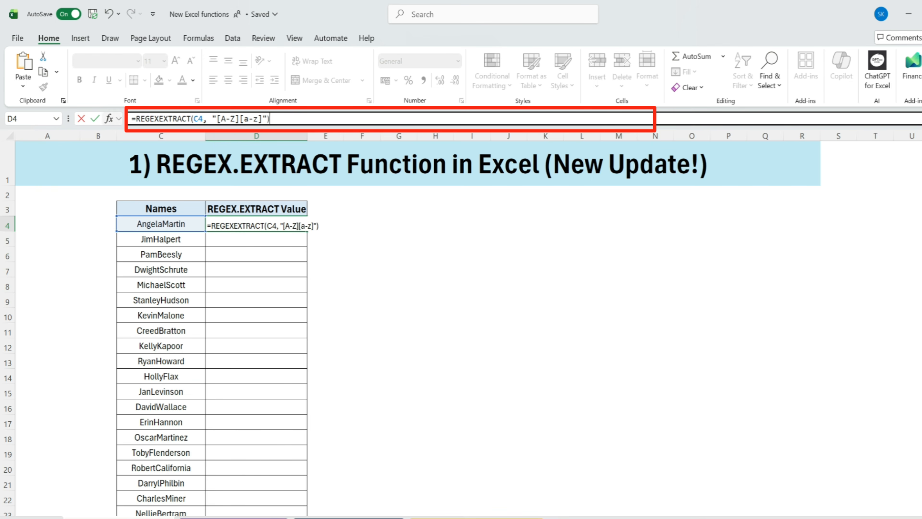
left_click_drag(281, 119, 98, 119)
left_click(286, 119)
key("ctrl+Return")
- Fill the D4 formula down the REGEX.EXTRACT Value column to the end of the list
left_click(143, 225)
left_click(237, 222)
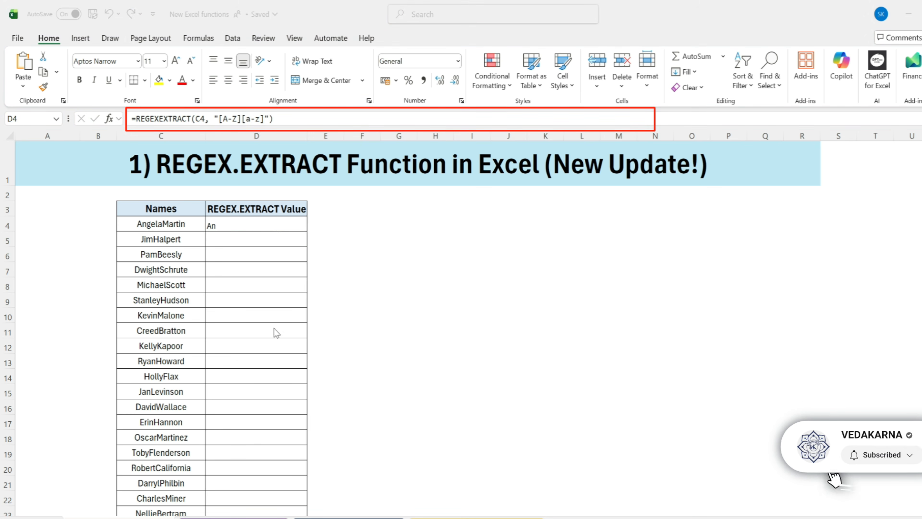
left_click(276, 223)
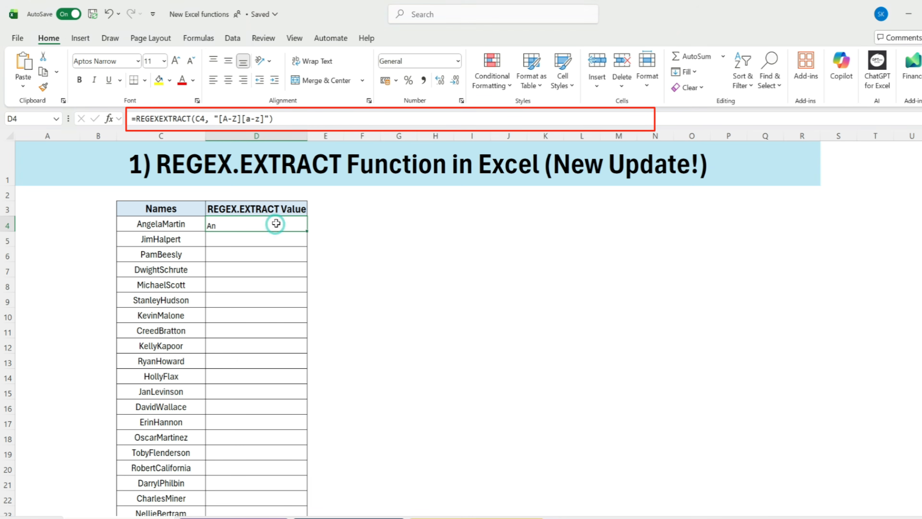
double_click(307, 231)
- Change the D4 formula to =REGEXEXTRACT(C4, "[A-Z][a-z]+",) so the pattern covers repeated lowercase letters
double_click(247, 228)
type("+\"")
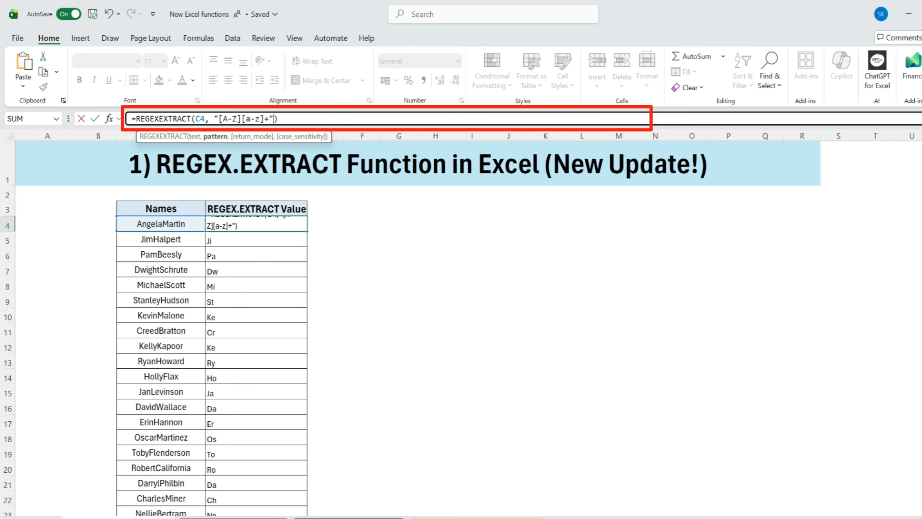
type(",")
key("Return")
- Copy the revised D4 formula with the "[A-Z][a-z]+" pattern down to the last row of the table
left_click(231, 225)
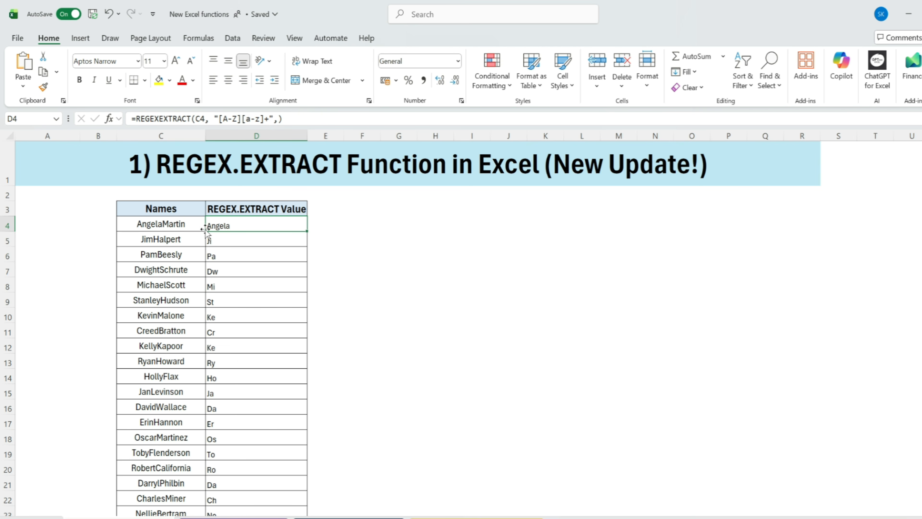
left_click(234, 221)
double_click(306, 230)
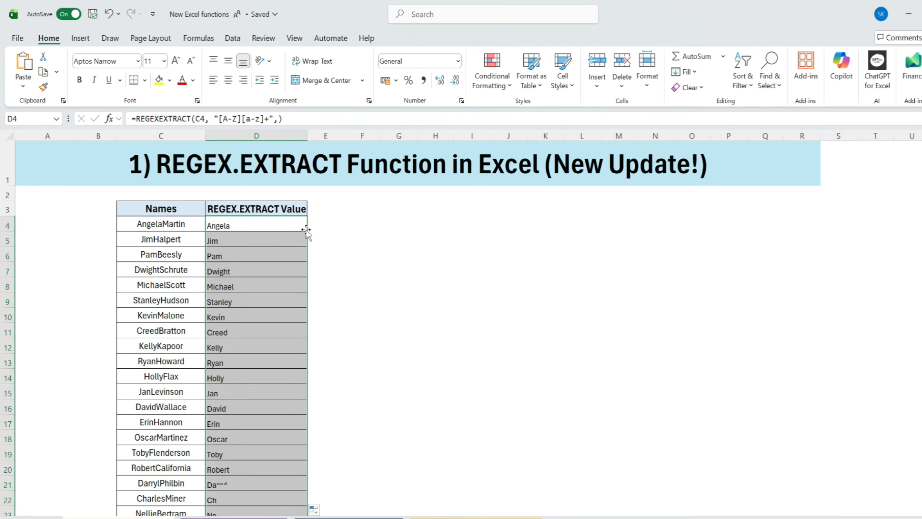
- Compare the extracted values with the Names column and examine the REGEXEXTRACT formula in D4
left_click_drag(282, 220, 270, 347)
left_click_drag(153, 222, 137, 407)
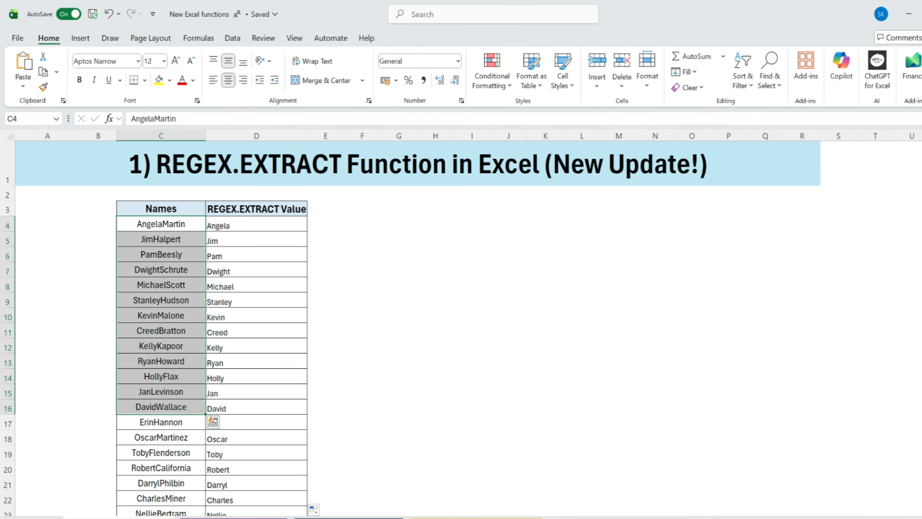
left_click_drag(259, 225, 215, 426)
left_click(142, 224)
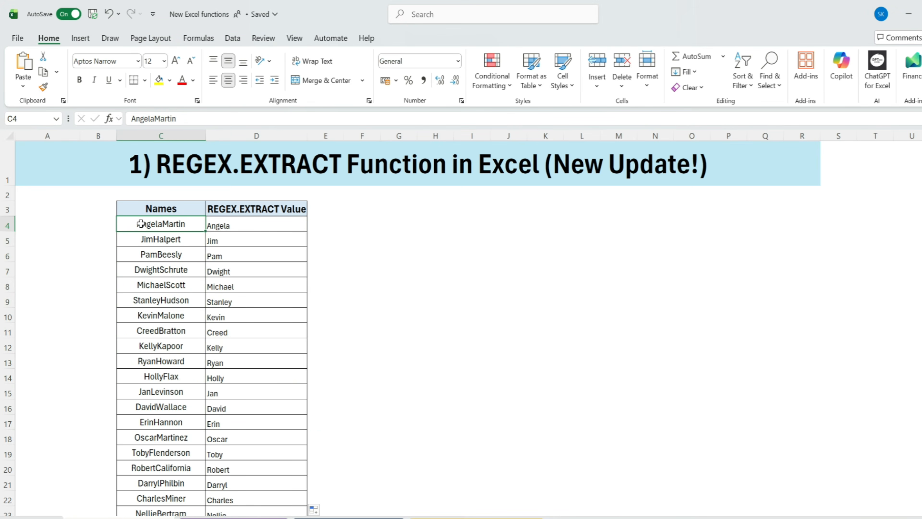
left_click(248, 222)
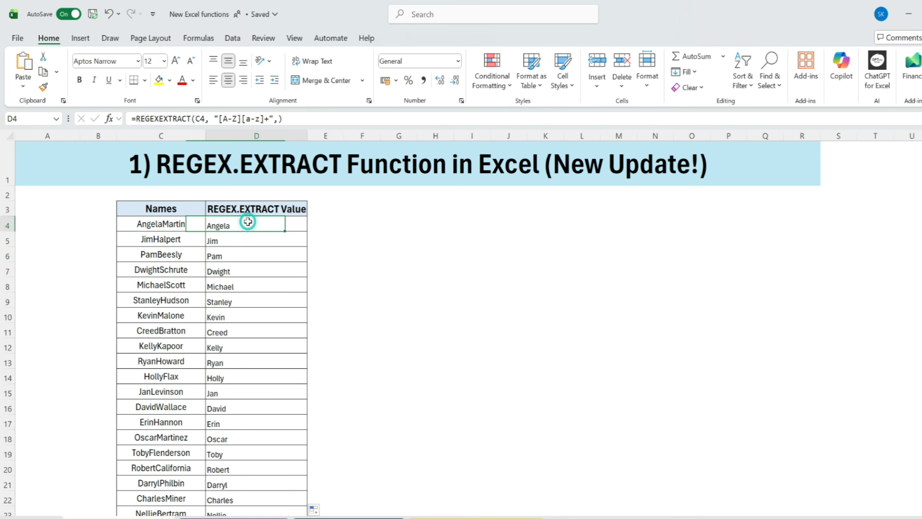
left_click(304, 117)
left_click_drag(283, 119, 126, 118)
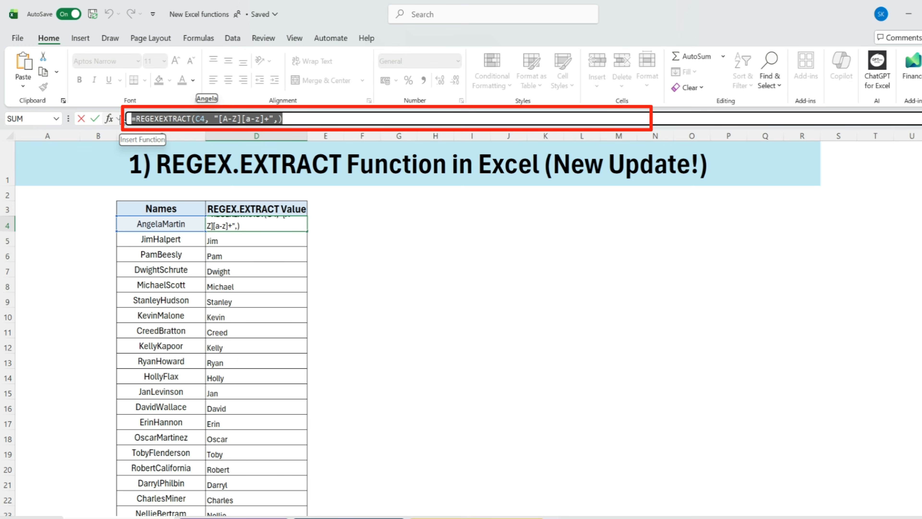
left_click(264, 240)
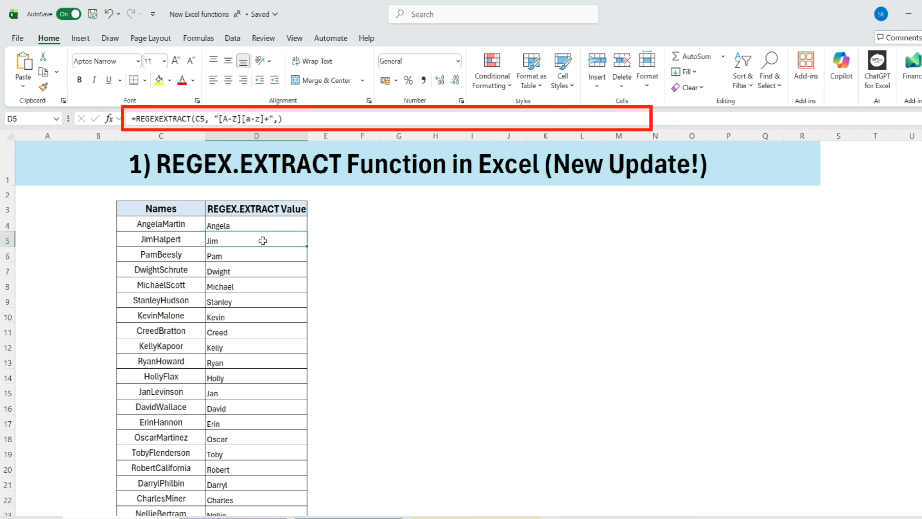
- Set the return mode in the D4 REGEXEXTRACT formula to 1 (All matches)
left_click(262, 226)
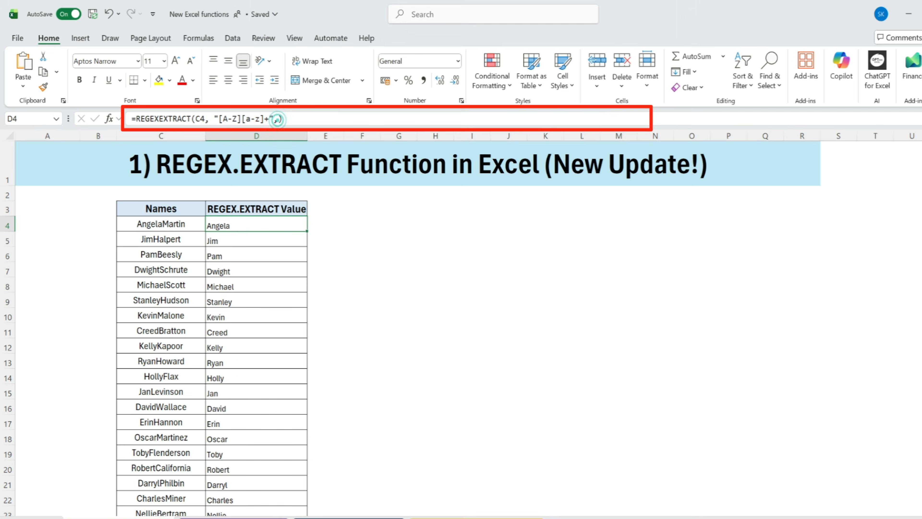
left_click(279, 118)
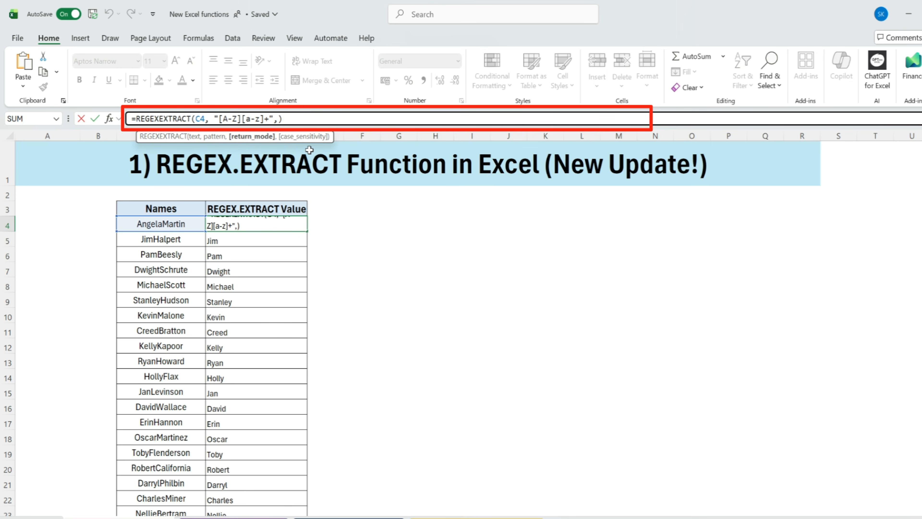
type("1")
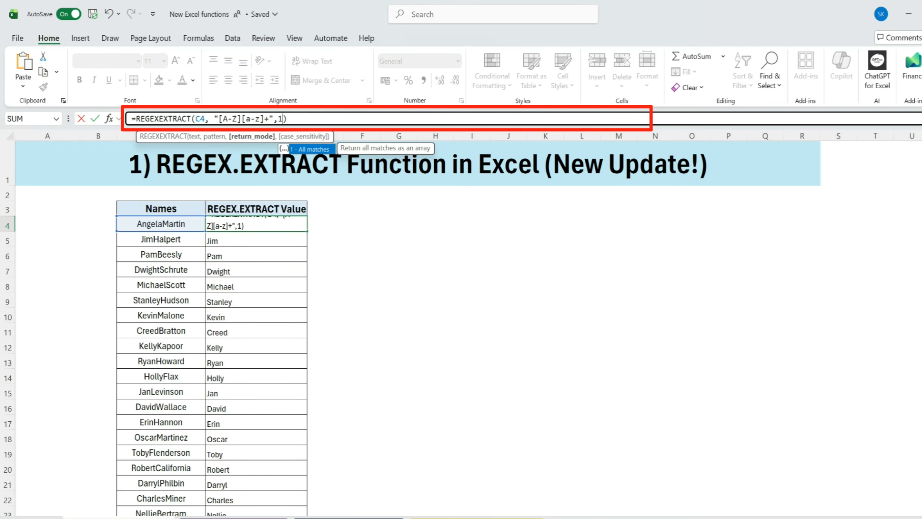
key("Return")
left_click(492, 247)
- Fill the all-matches formula from D4 down through D15
left_click(251, 226)
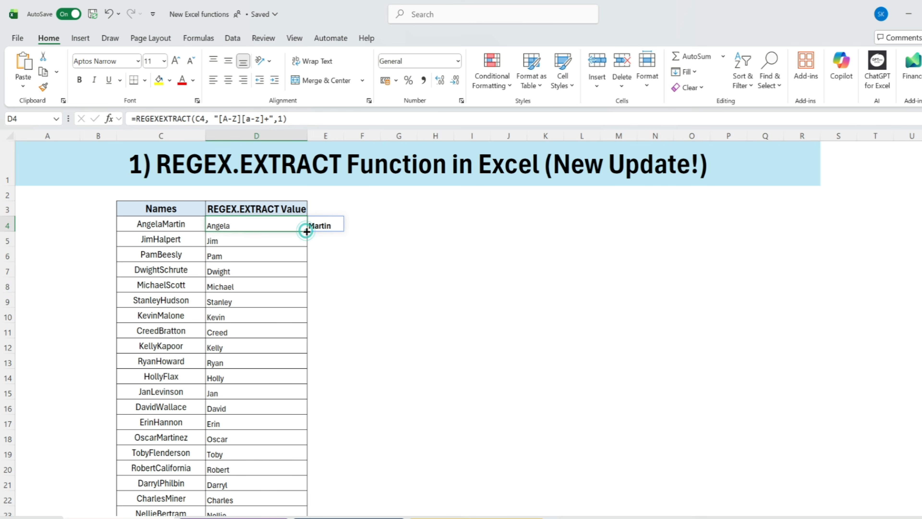
left_click(243, 266)
left_click(269, 222)
left_click_drag(309, 232, 278, 397)
left_click_drag(322, 240, 286, 405)
left_click(286, 405)
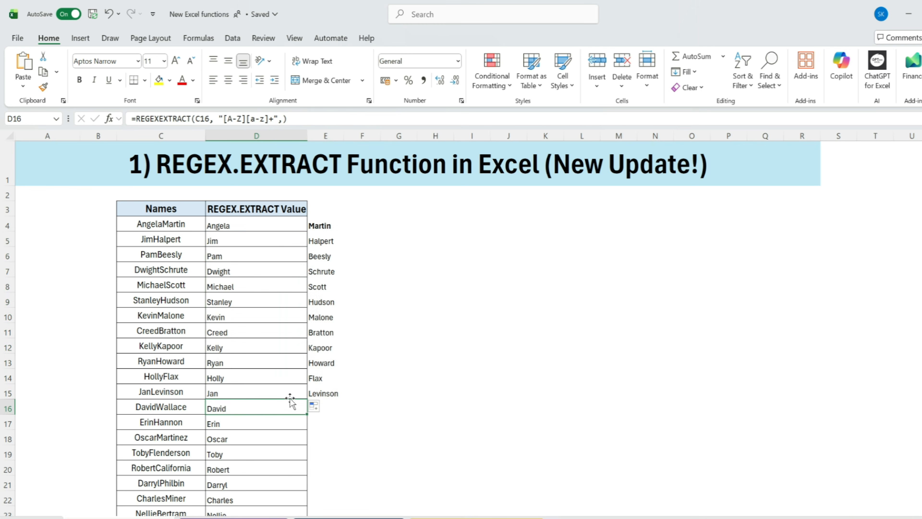
- Extend the all-matches formula from D15 down through the remaining rows to D23
scroll(109, 236, "down", 1)
scroll(155, 319, "up", 1)
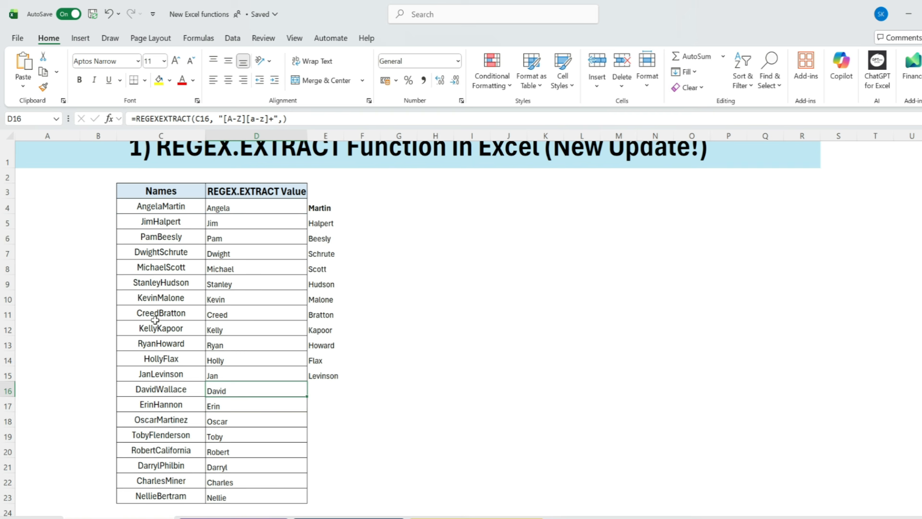
left_click_drag(73, 197, 461, 354)
left_click(273, 391)
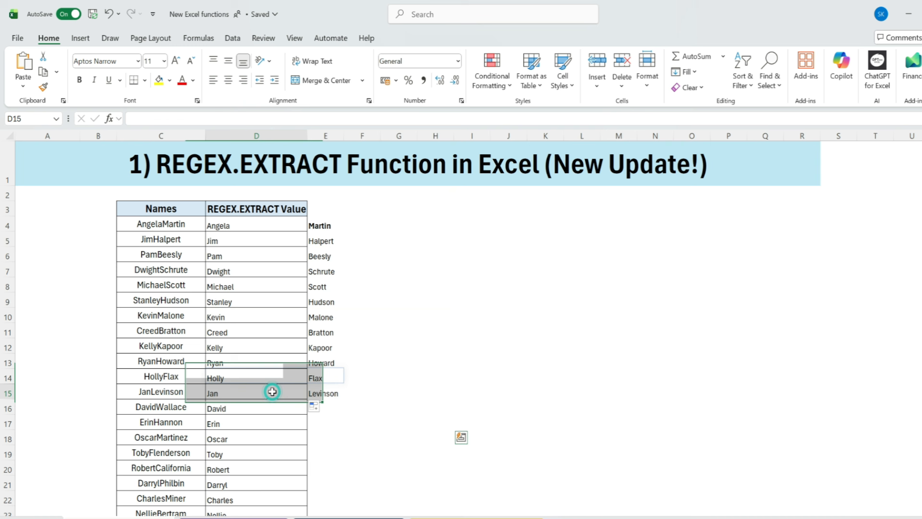
left_click_drag(308, 399, 313, 508)
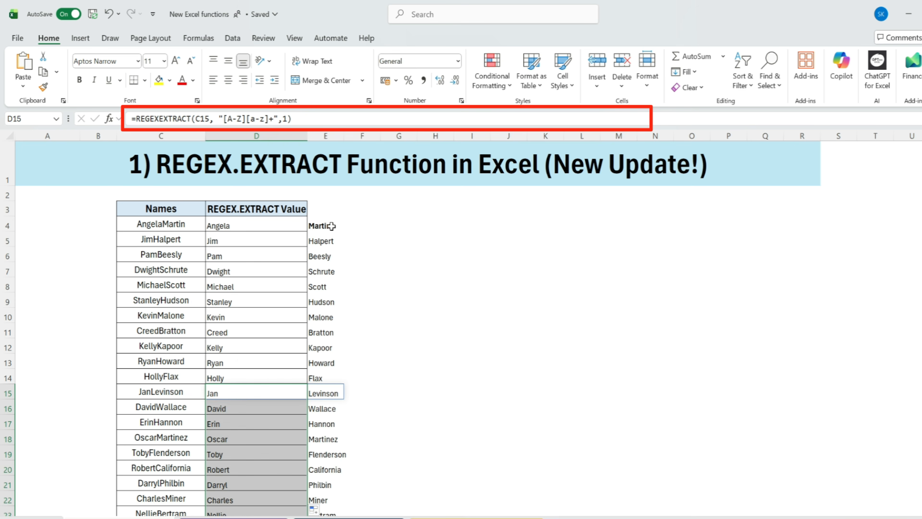
- Look over the split names and switch to the 2_REGEXREPLACE Function sheet
left_click_drag(329, 224, 325, 392)
left_click_drag(111, 202, 485, 485)
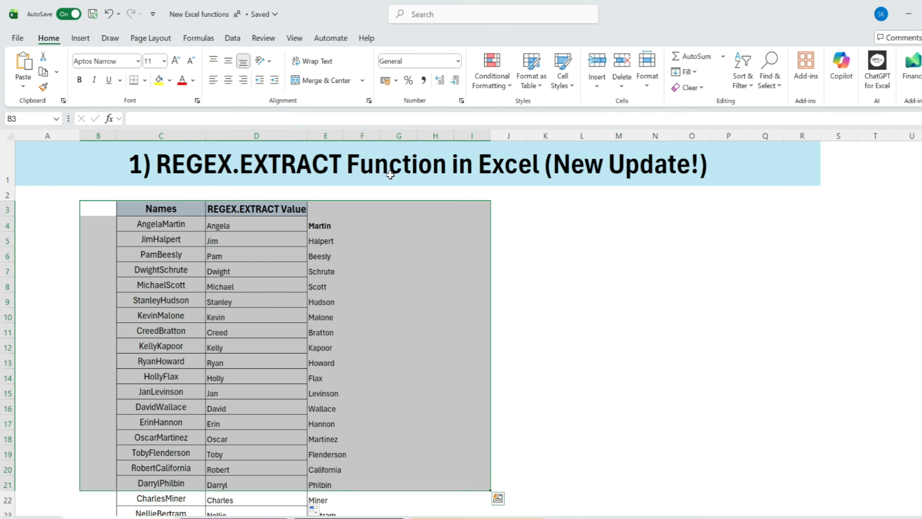
left_click(574, 231)
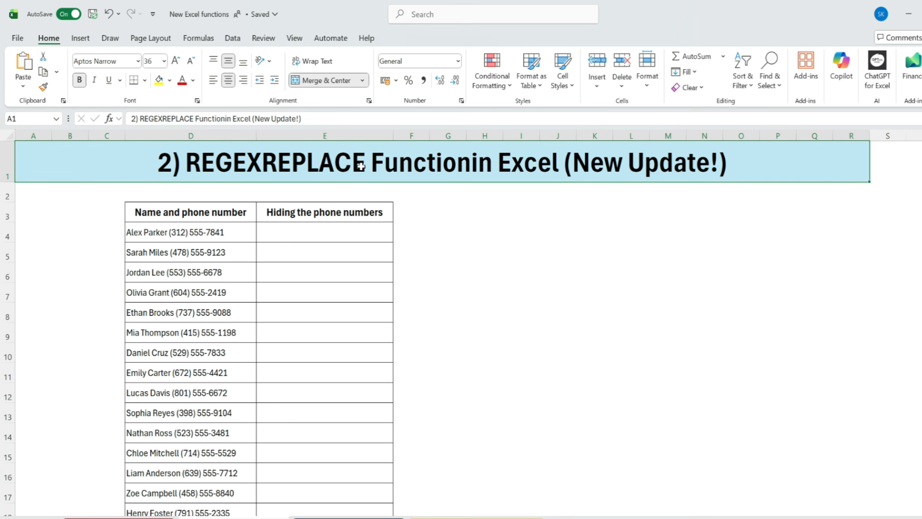
left_click(439, 210)
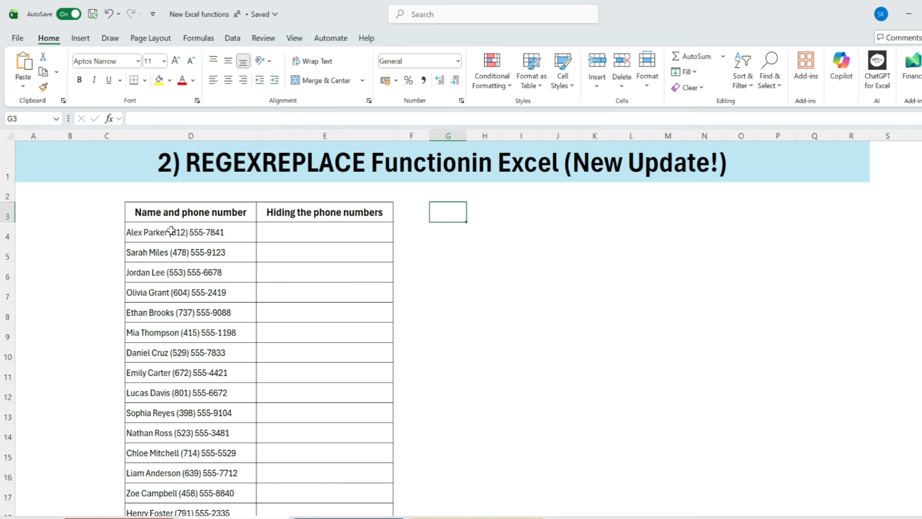
left_click_drag(171, 231, 155, 405)
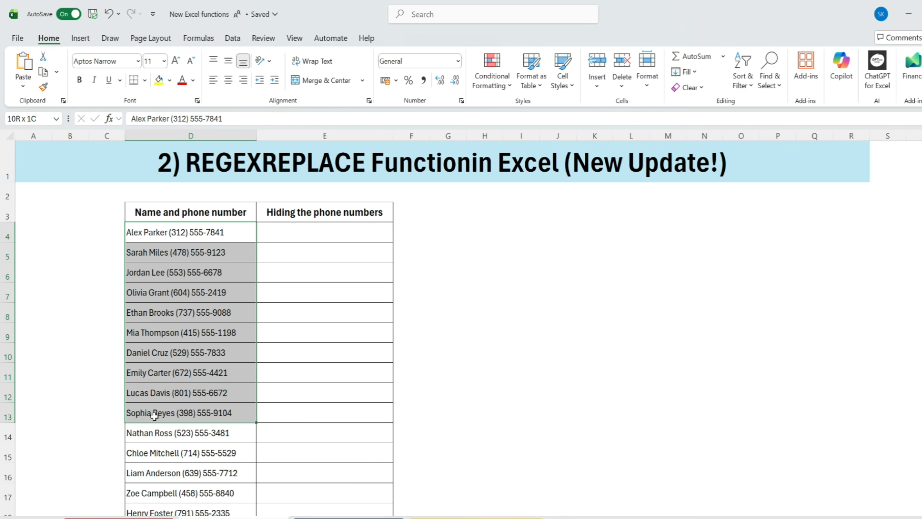
left_click_drag(154, 416, 154, 416)
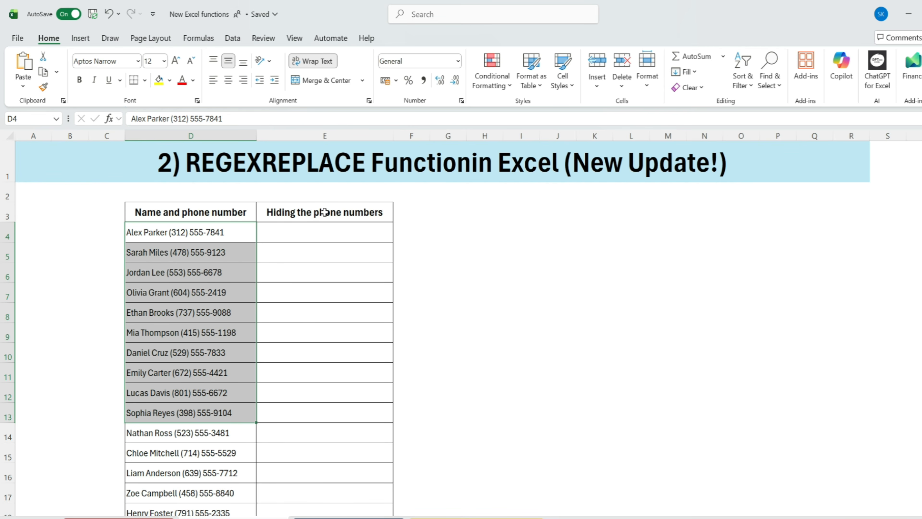
- Enter the formula =REGEXREPLACE(D4, "[0-9]","*") in E4 to mask the digits of the phone number
left_click(310, 233)
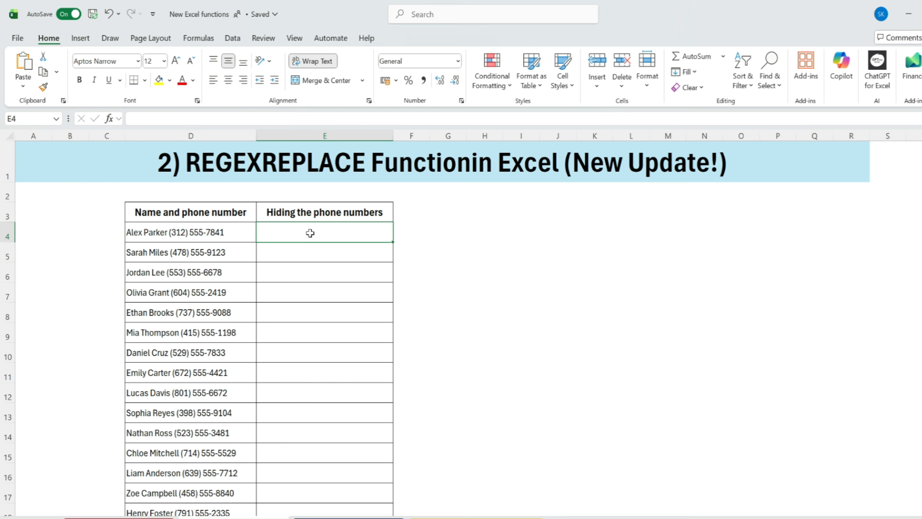
type("=reg")
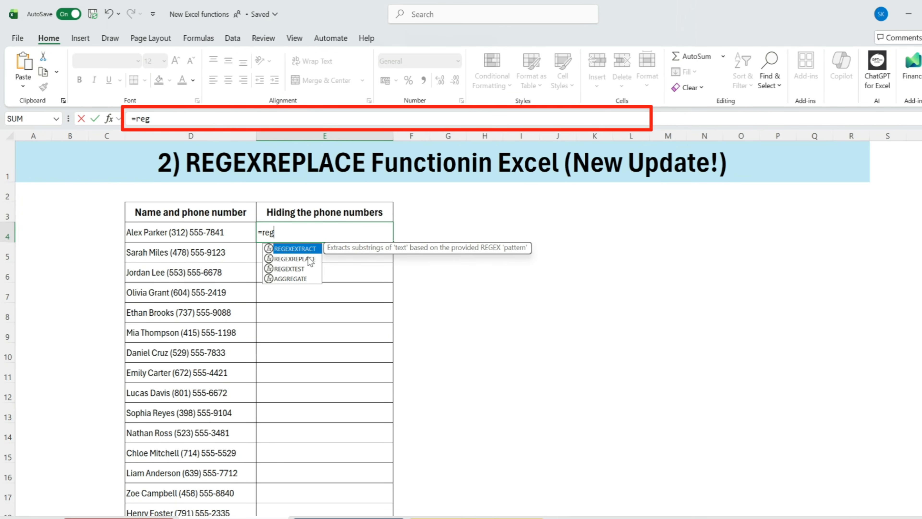
double_click(294, 259)
left_click(218, 231)
type(", \"[0-9")
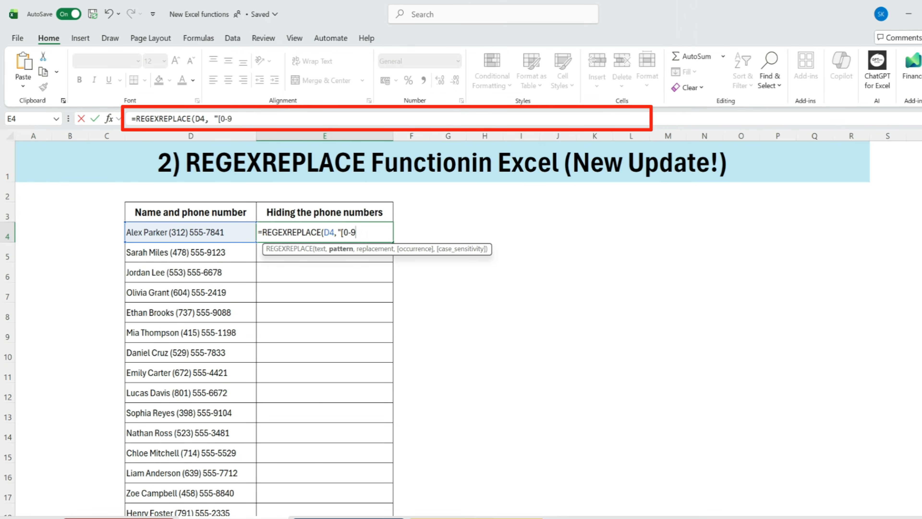
type("]\",\"*\")")
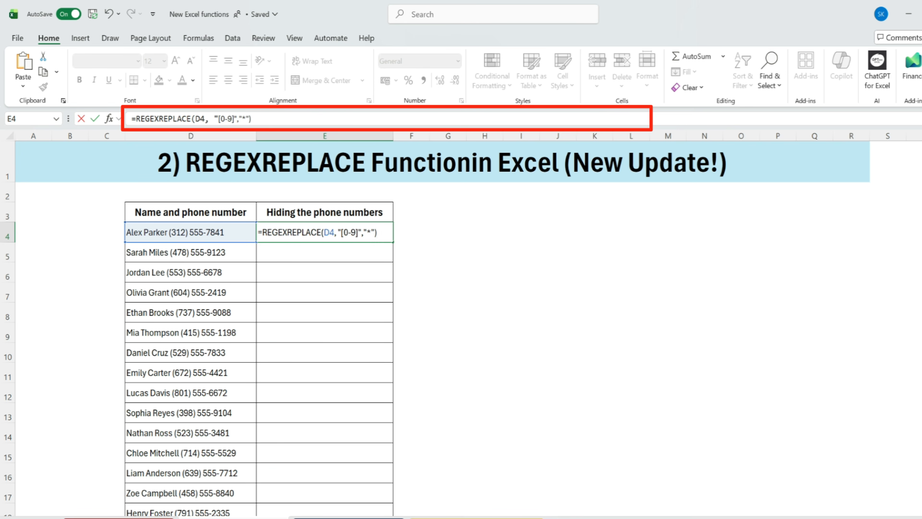
left_click_drag(257, 118, 130, 119)
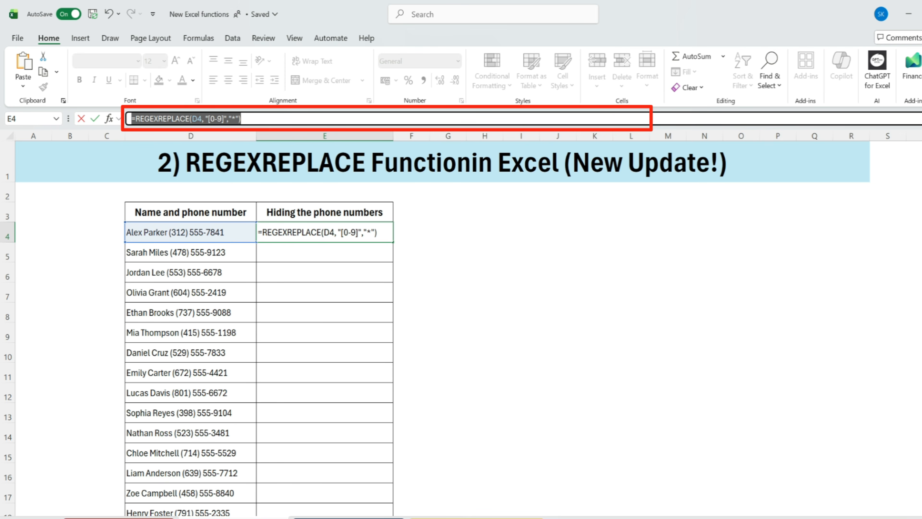
left_click(257, 118)
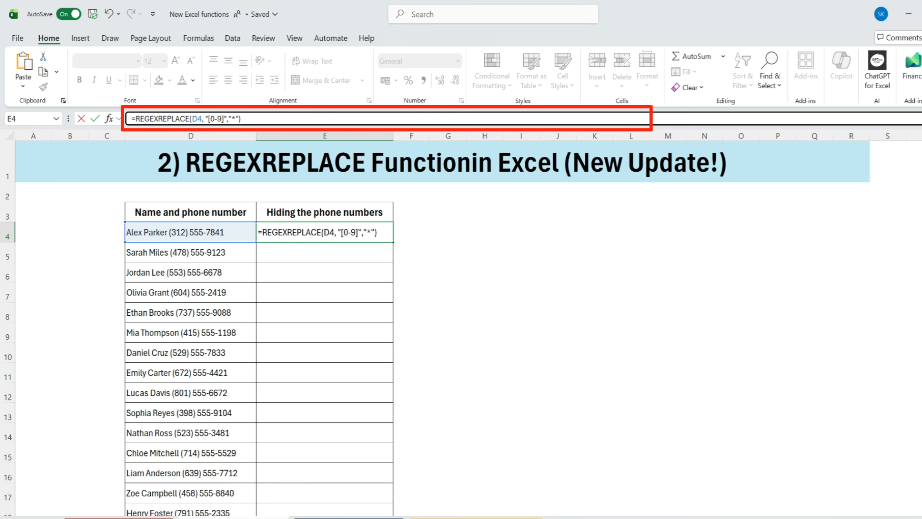
key("Return")
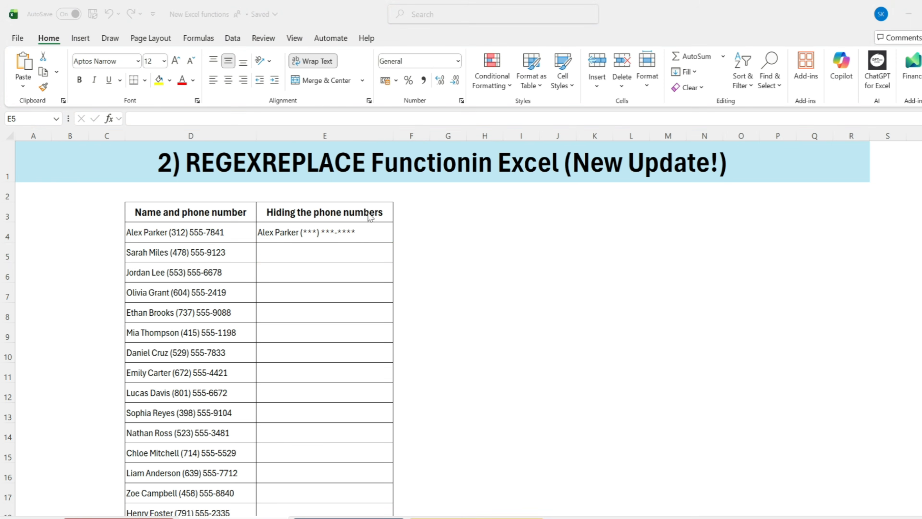
- Fill the REGEXREPLACE formula from E4 down the remaining rows of the Hiding the phone numbers column
left_click(360, 229)
double_click(392, 244)
left_click(379, 233)
left_click_drag(363, 280, 323, 451)
- Compare the original entries with the masked ones, and look over the Full Name table on the TEXTSPLIT sheet
left_click(178, 233)
left_click_drag(243, 244, 315, 449)
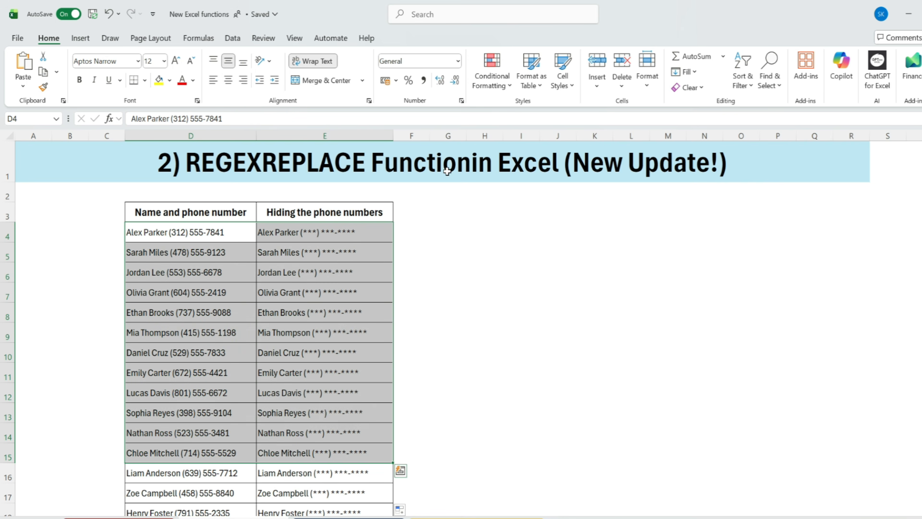
left_click(332, 233)
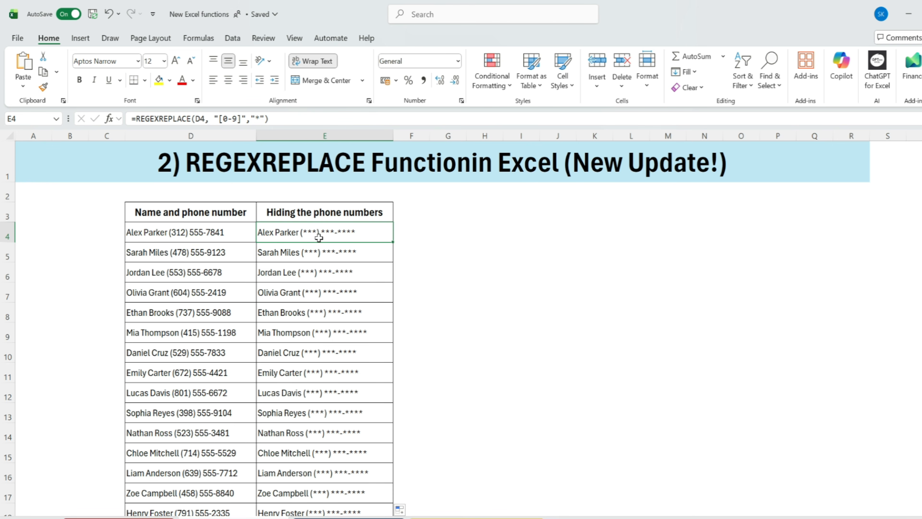
left_click(295, 273)
left_click(268, 343)
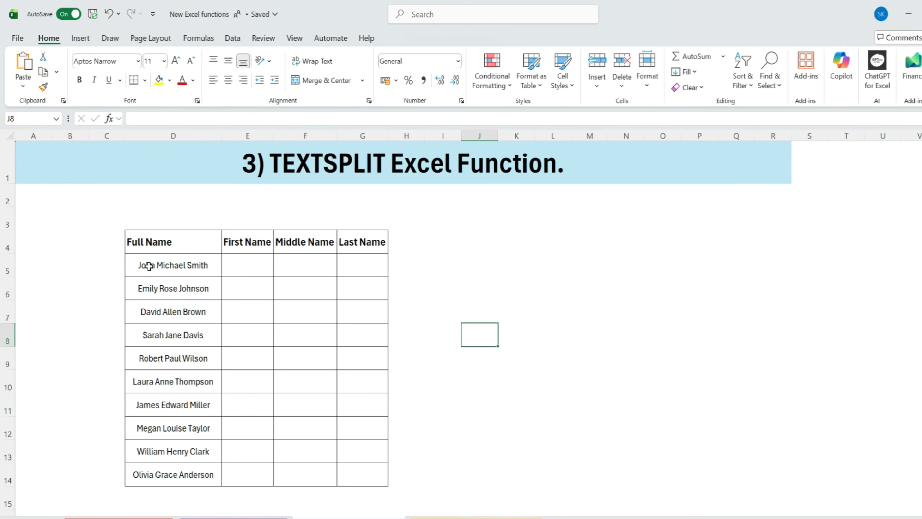
left_click_drag(175, 240, 165, 473)
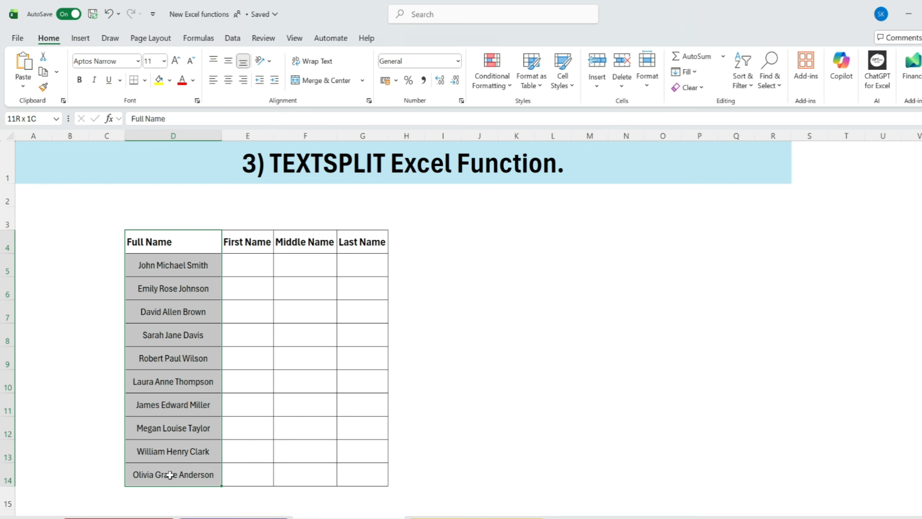
left_click_drag(240, 240, 365, 241)
left_click_drag(236, 266, 350, 476)
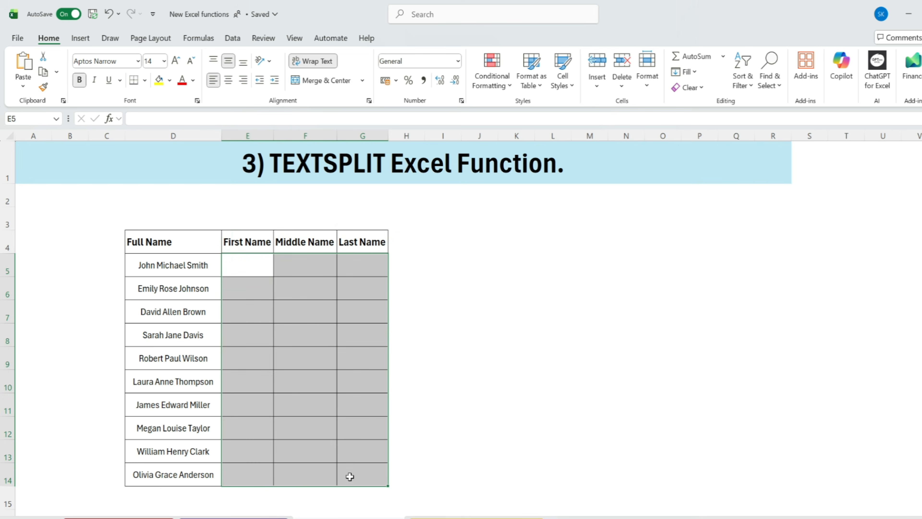
left_click_drag(94, 222, 509, 497)
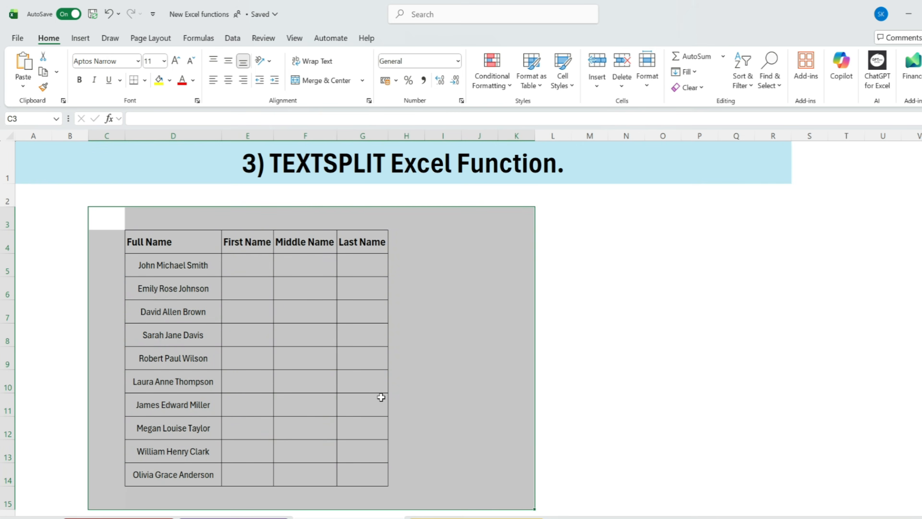
- Enter the formula =TEXTSPLIT(D5," ") in E5 to split the full name across the name columns
left_click(250, 267)
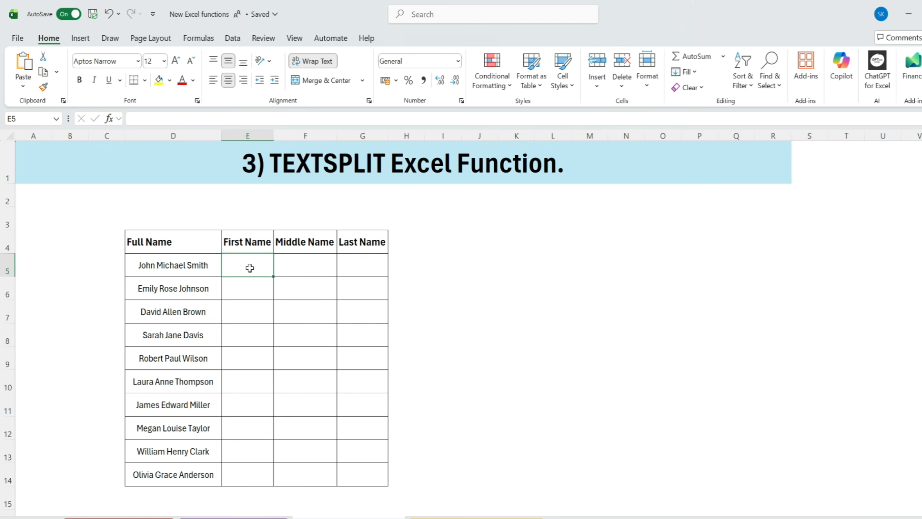
type("=text")
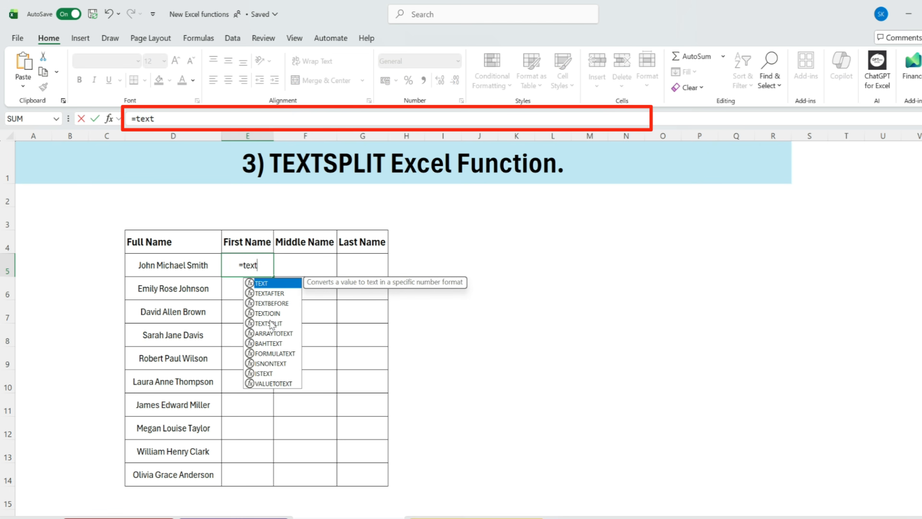
double_click(269, 323)
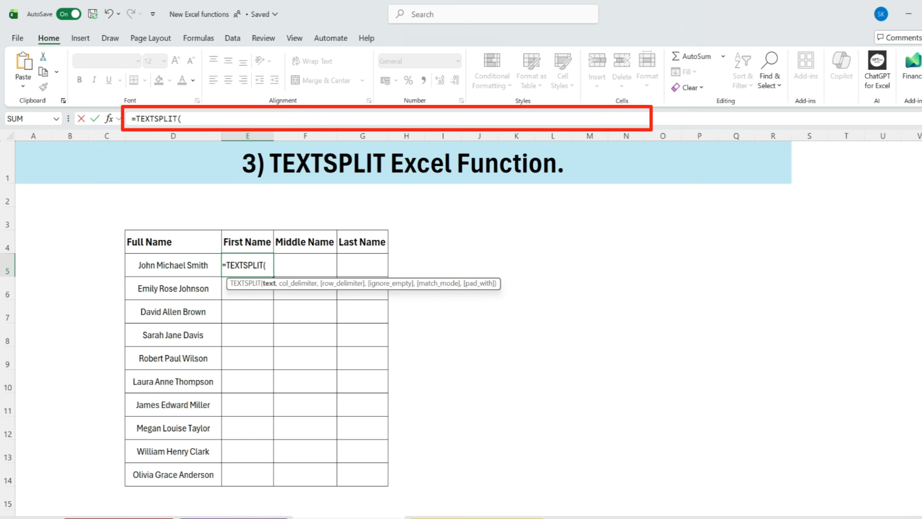
left_click(188, 266)
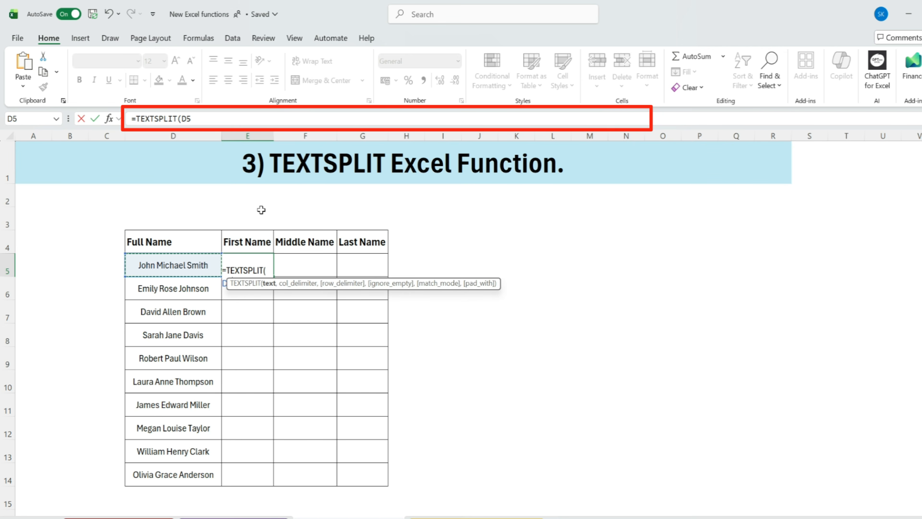
left_click(204, 119)
type(",")
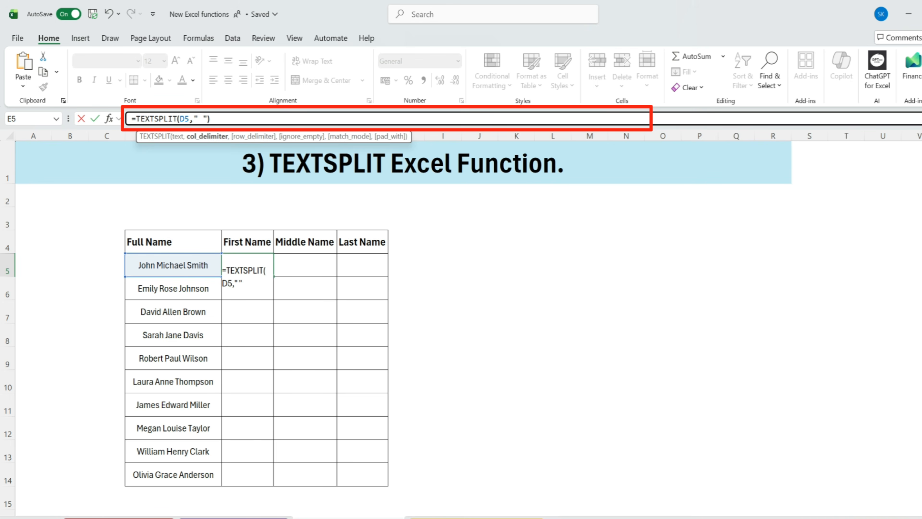
type(")")
key("Return")
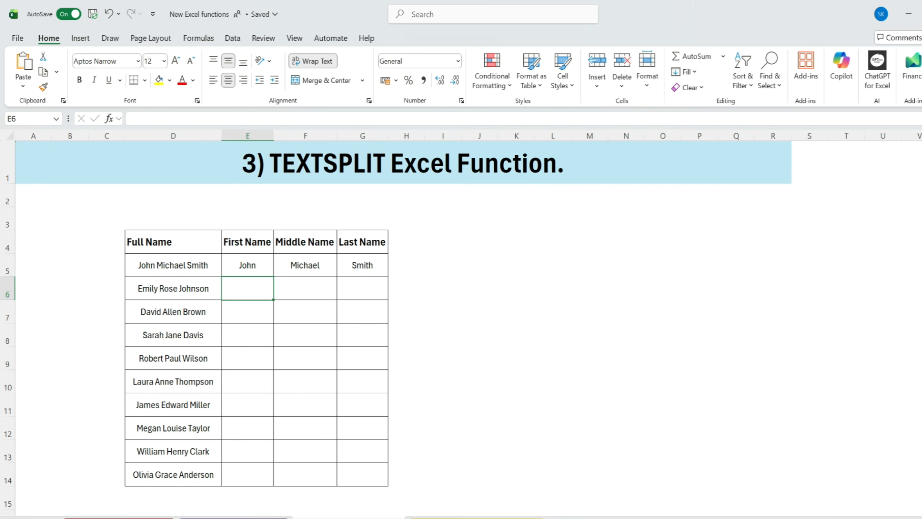
- Fill the TEXTSPLIT formula from the first name row E5:G5 down through row 14
left_click_drag(248, 268, 358, 265)
left_click(155, 269)
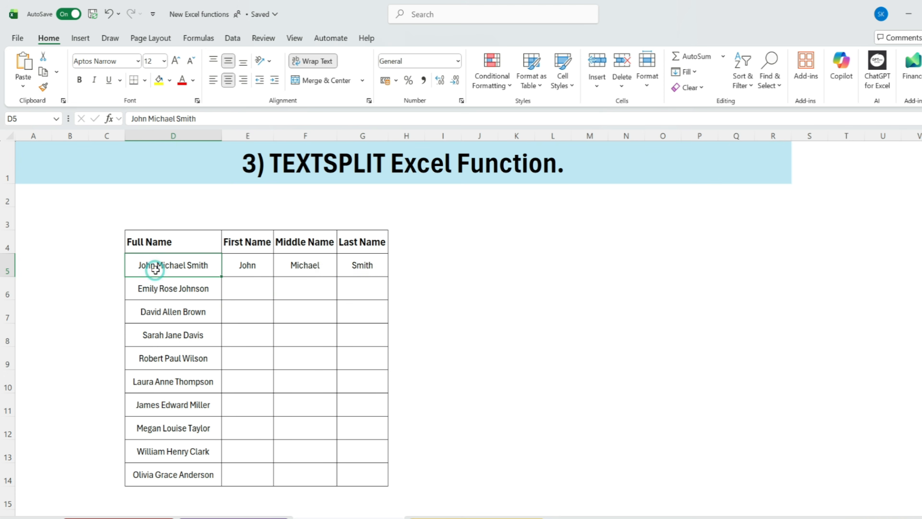
left_click_drag(250, 266, 370, 267)
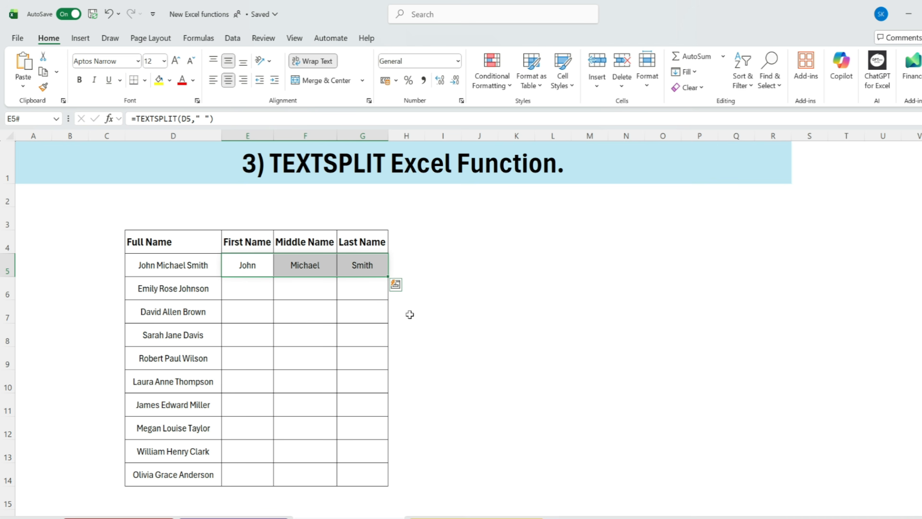
left_click(386, 275)
left_click_drag(386, 276, 369, 477)
- Compare the full names with the split first, middle and last names, and check the column-wise layout in row 5
left_click_drag(165, 290, 360, 288)
left_click_drag(181, 336, 365, 335)
left_click_drag(178, 358, 360, 373)
left_click_drag(184, 285, 304, 494)
left_click(381, 285)
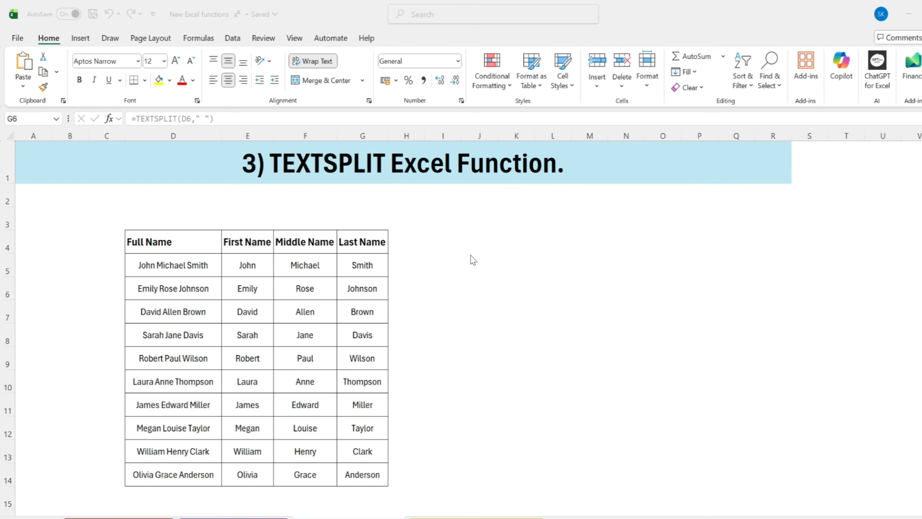
left_click(474, 251)
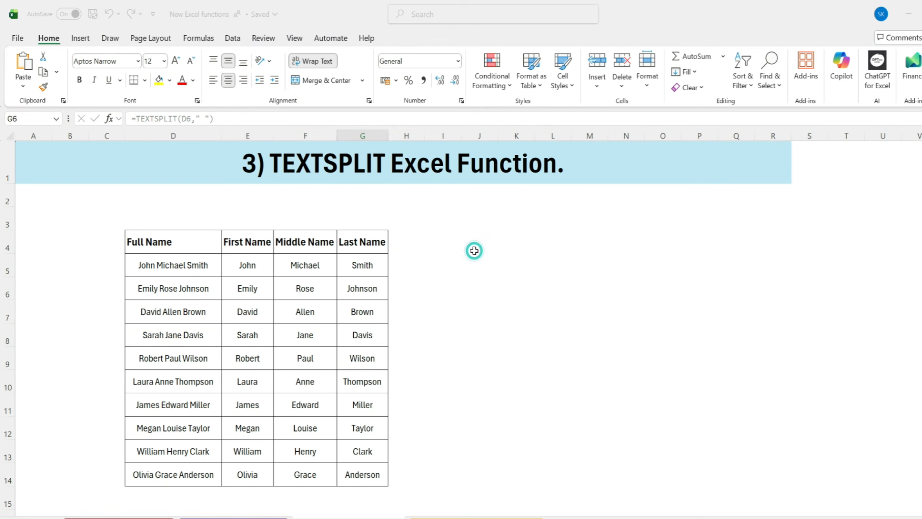
left_click(511, 304)
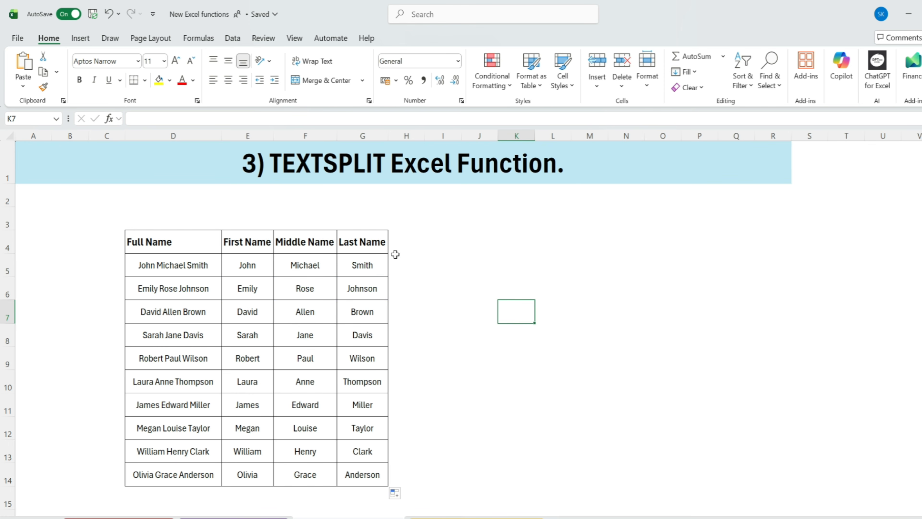
left_click(253, 266)
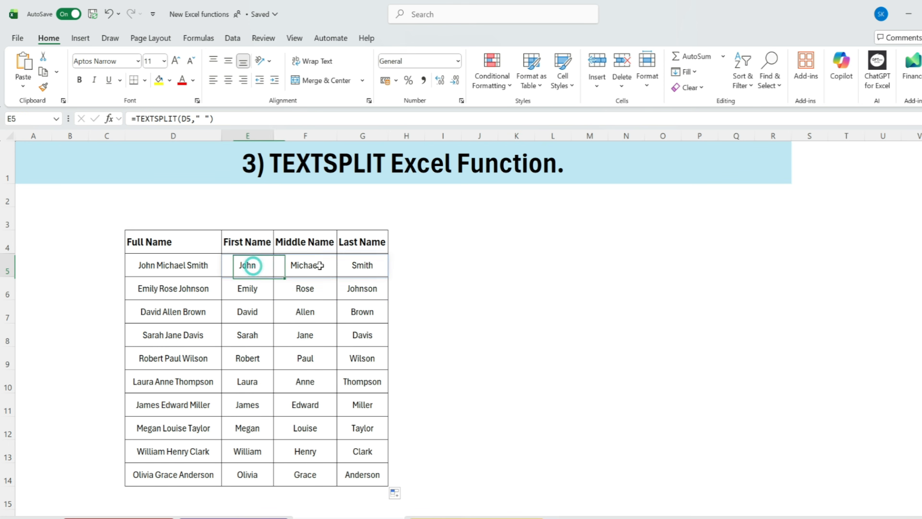
left_click_drag(320, 266, 363, 265)
left_click_drag(457, 260, 458, 360)
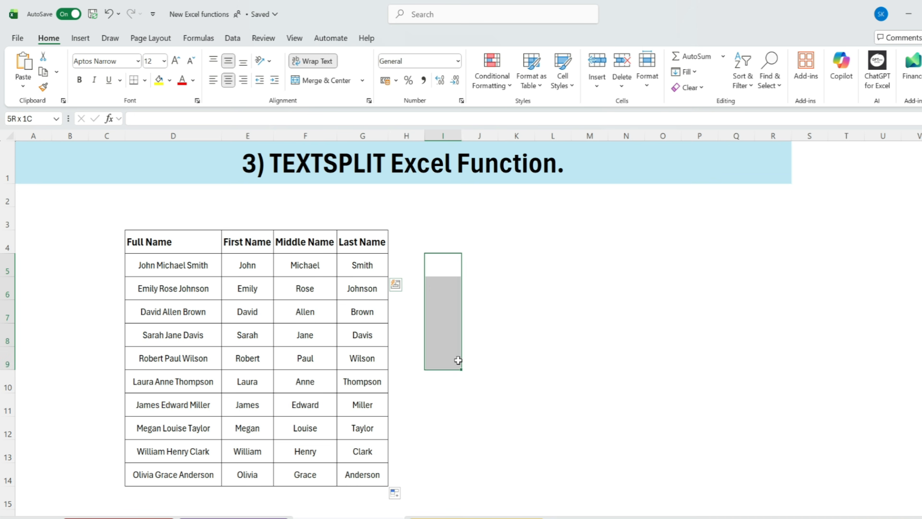
- Enter the formula =TEXTSPLIT(D5,," ") in J5 to split the full name down into rows
left_click(475, 260)
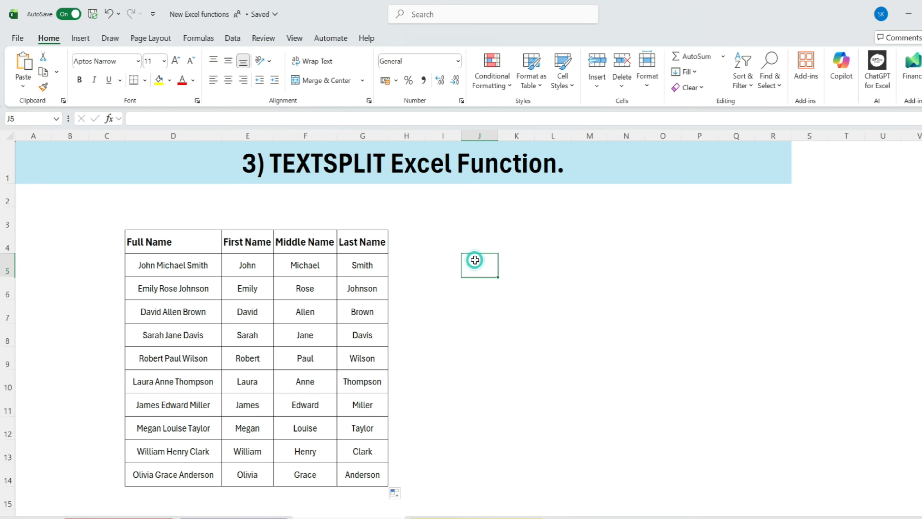
type("=")
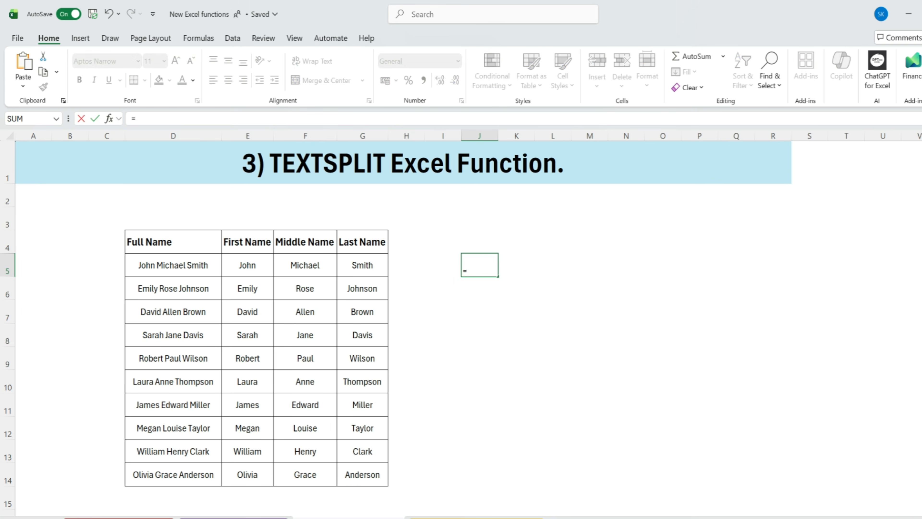
type("text")
key("Down")
key("Down")
key("Down")
key("Down")
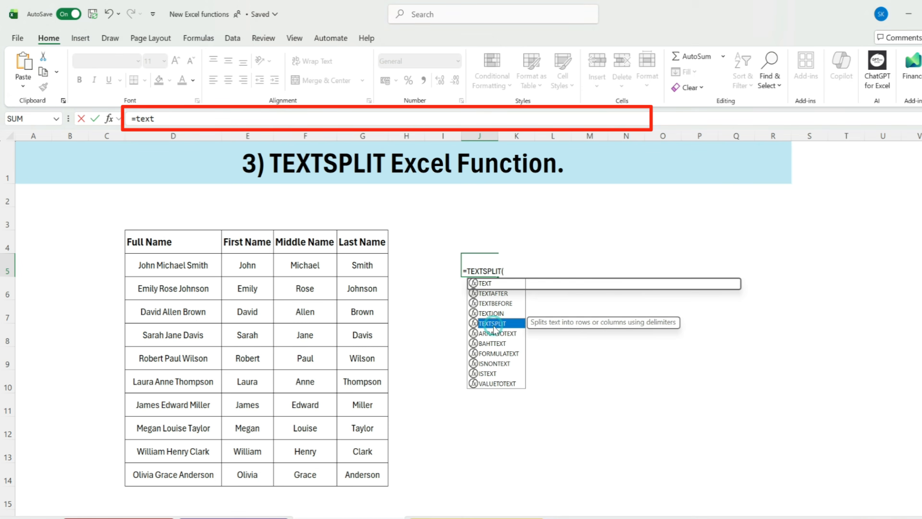
key("Tab")
left_click(189, 266)
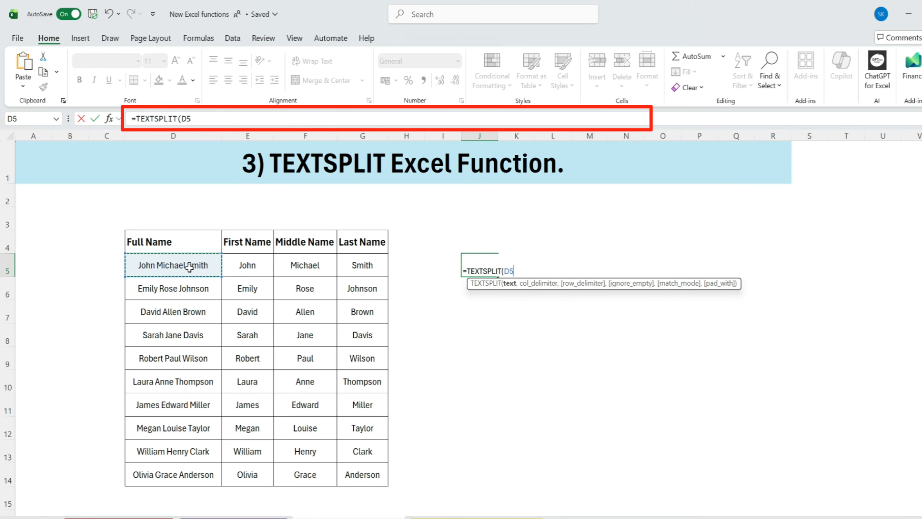
type(",,")
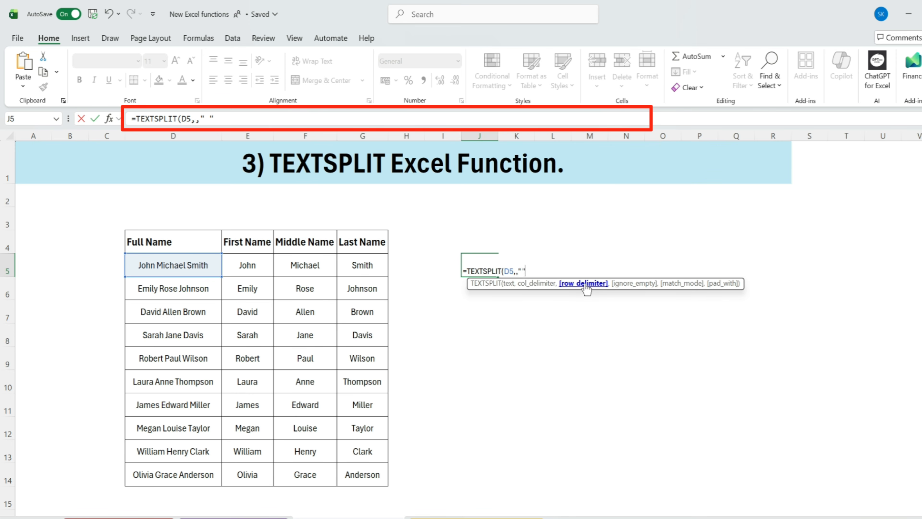
type("\" \")")
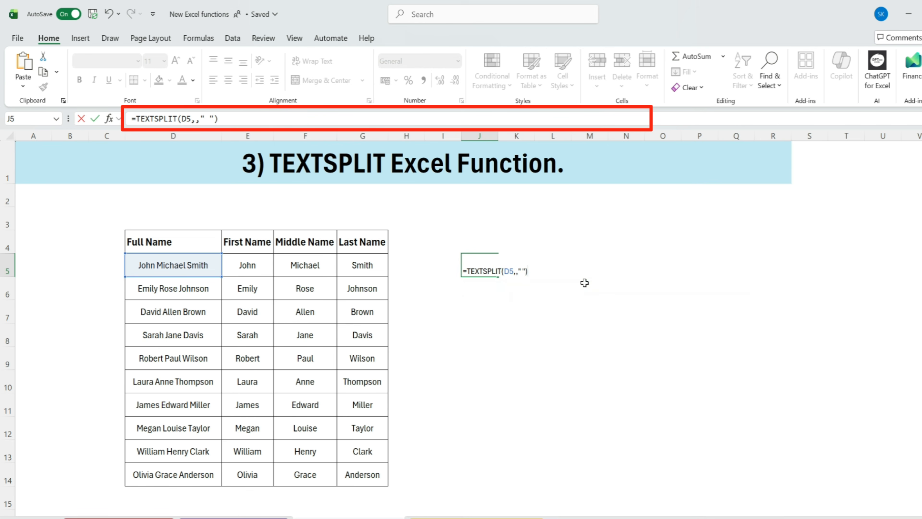
key("Return")
- Compare the row-wise split in J5:J7 with the full name in D5, and look over the table on the TEXTBEFORE & TEXTAFTER sheet
left_click_drag(483, 266, 480, 320)
left_click(515, 289)
left_click(181, 266)
left_click_drag(468, 272, 488, 309)
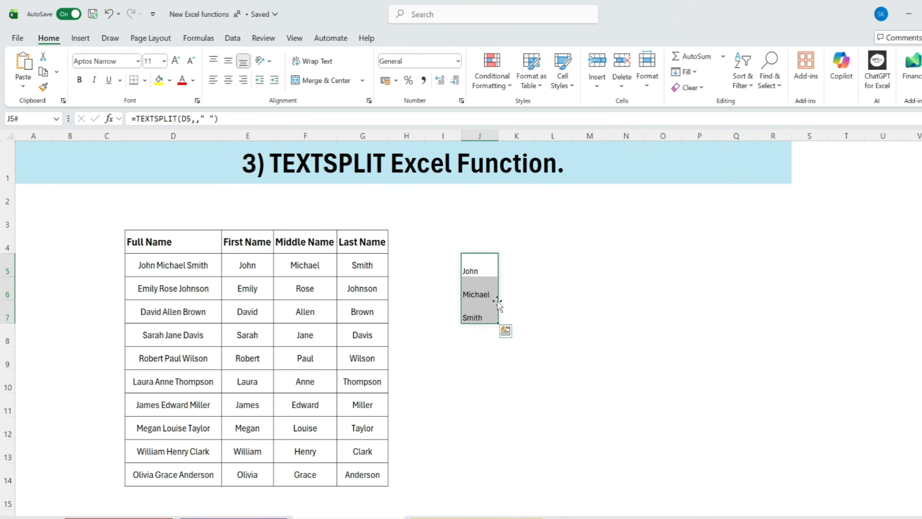
left_click(247, 264)
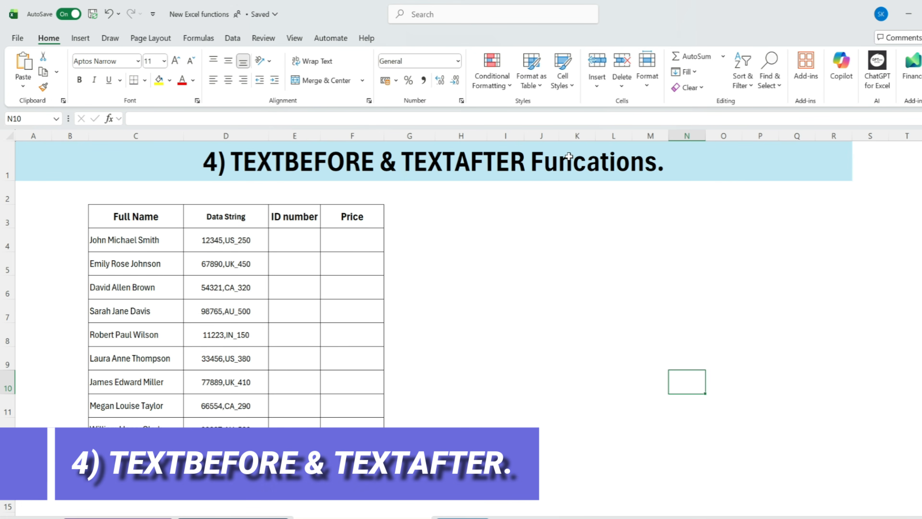
left_click_drag(103, 215, 376, 450)
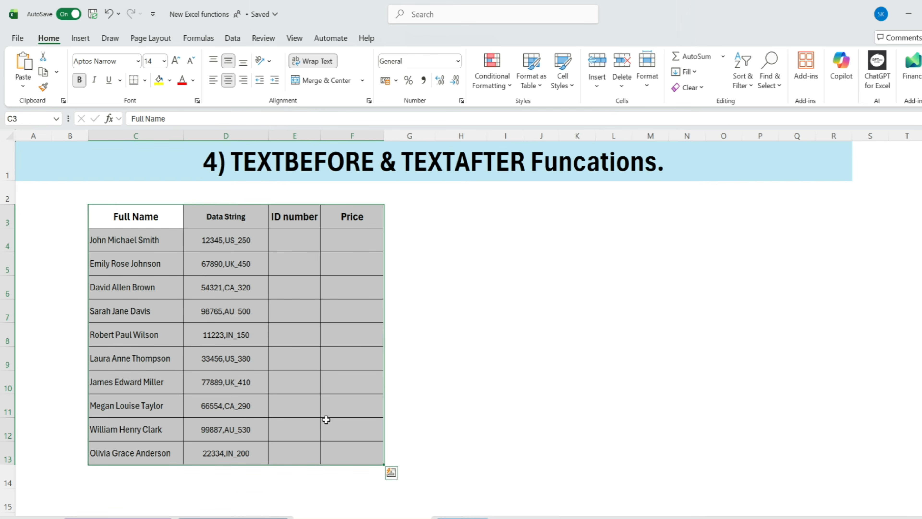
- Examine the Data String column and the parts of D4 before the comma and after it
left_click(225, 215)
left_click(240, 283)
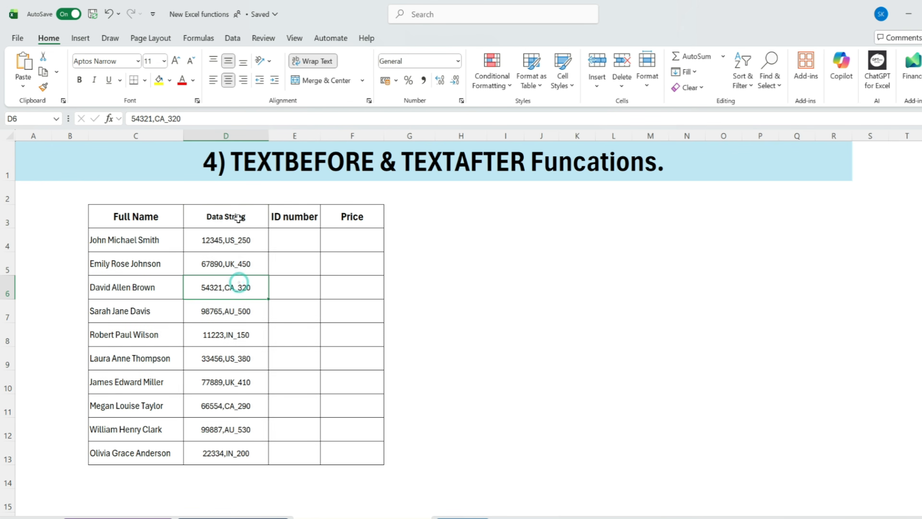
left_click_drag(240, 216, 227, 449)
left_click(230, 241)
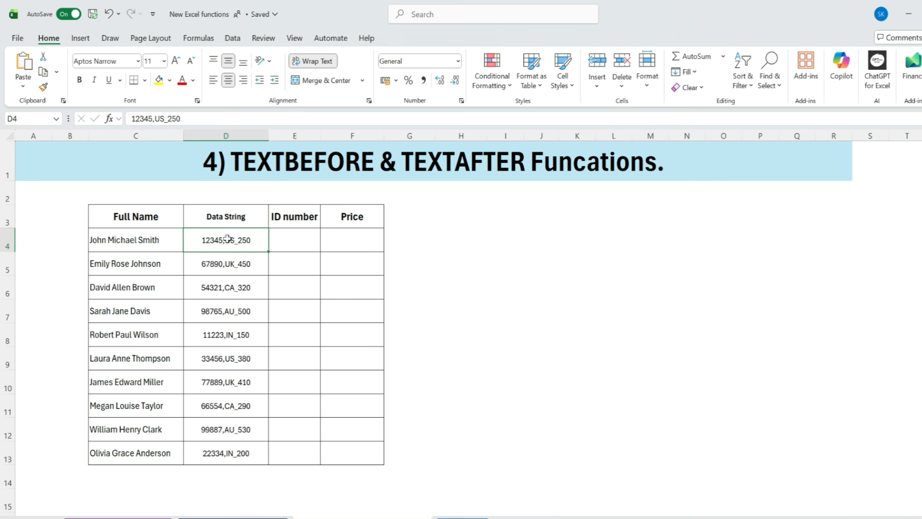
double_click(205, 240)
left_click_drag(202, 239, 214, 240)
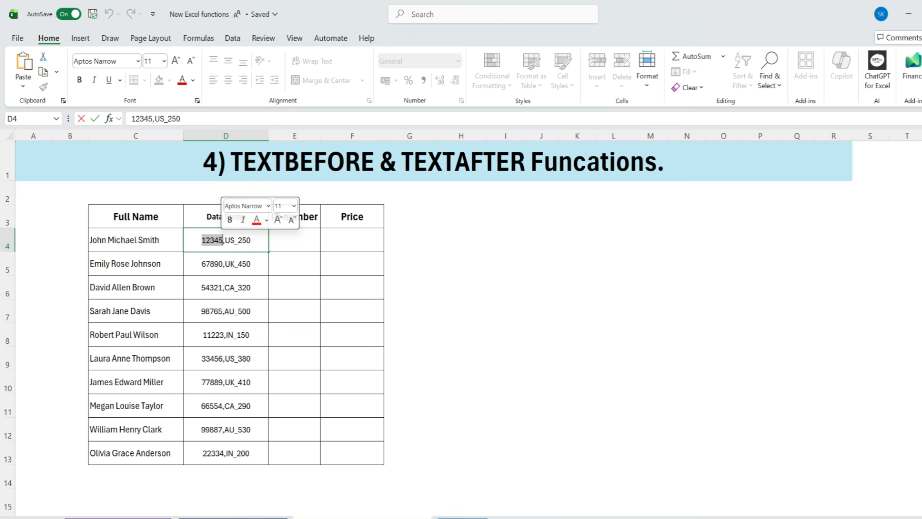
key("Return")
double_click(226, 240)
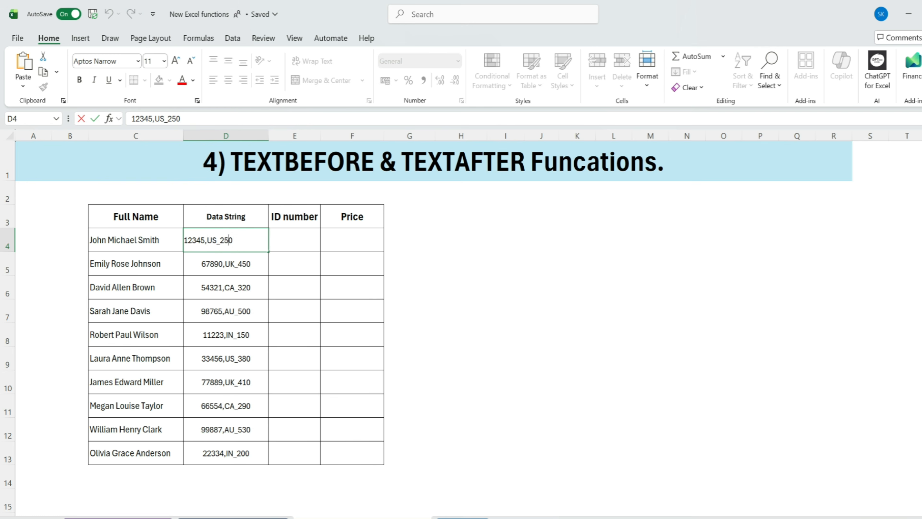
left_click_drag(207, 240, 233, 239)
key("Return")
double_click(241, 240)
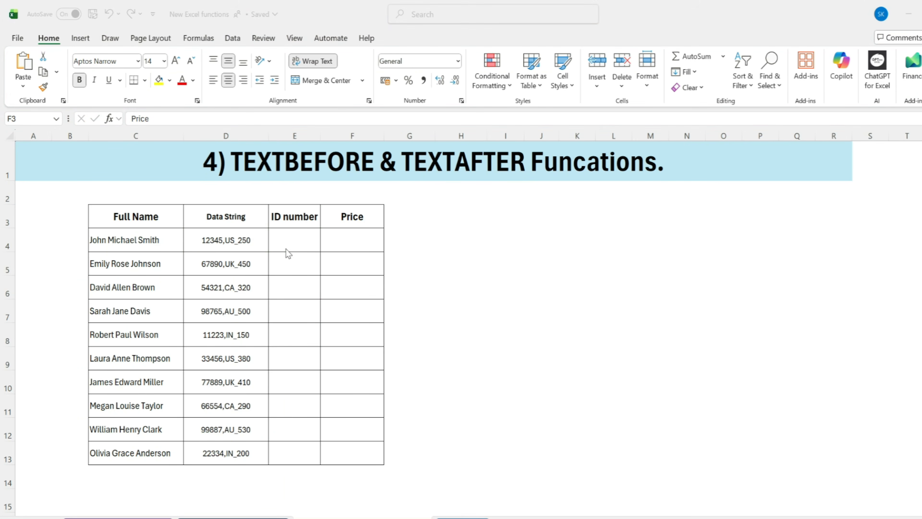
- Enter the formula =TEXTBEFORE(D4,",") in E4 and fill it down the ID number column through row 13
left_click(277, 240)
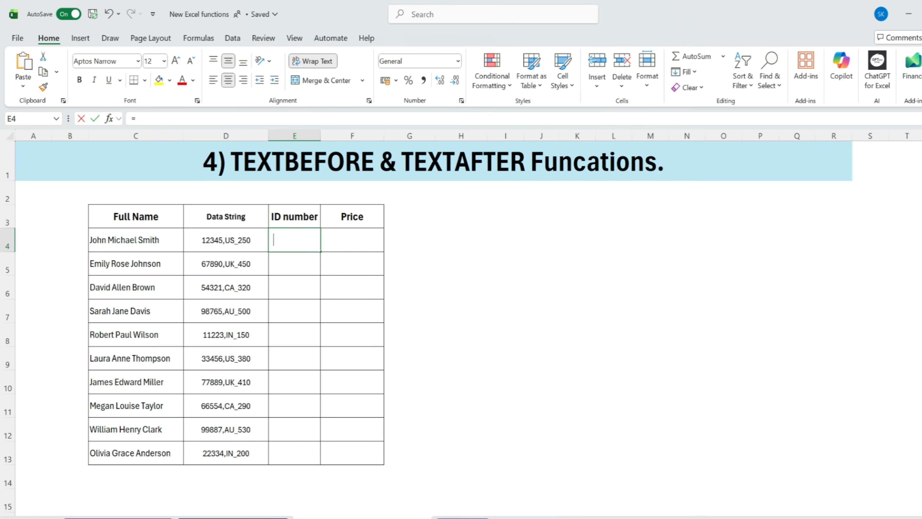
type("=tex")
double_click(301, 278)
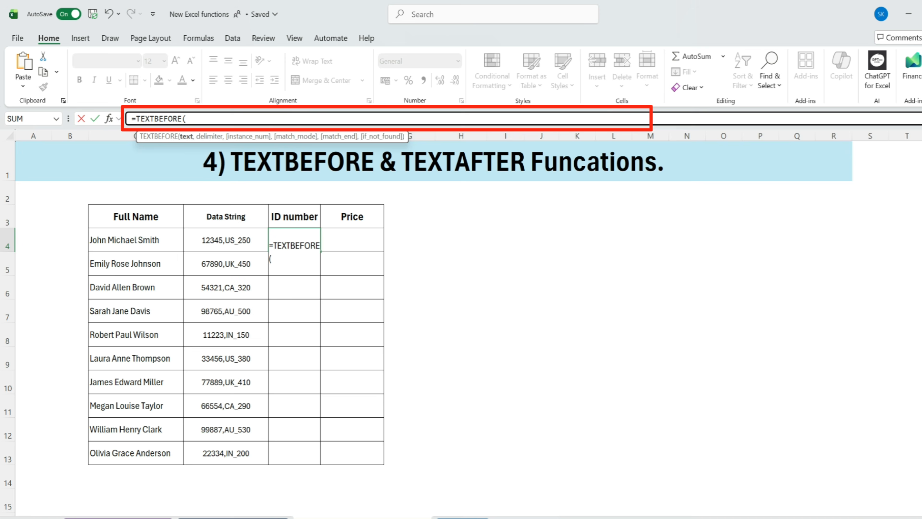
key("ctrl+shift+u")
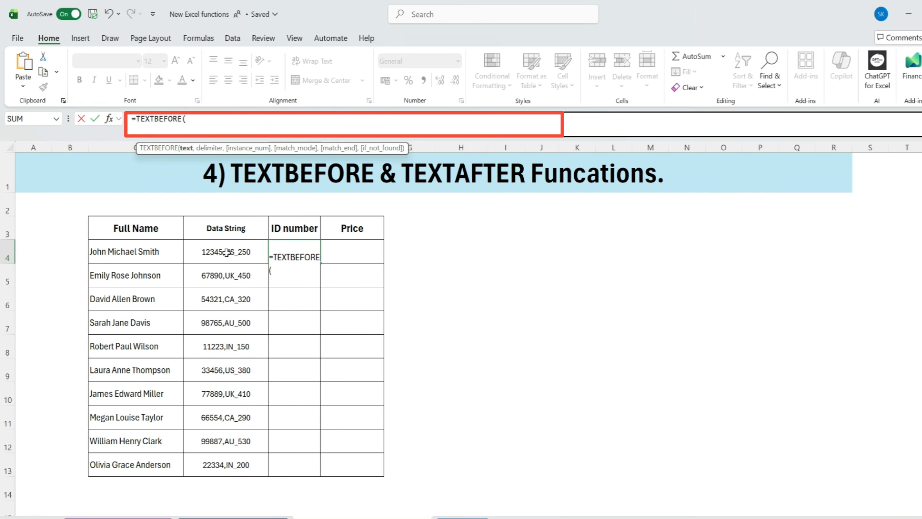
left_click(227, 252)
type(",\",")
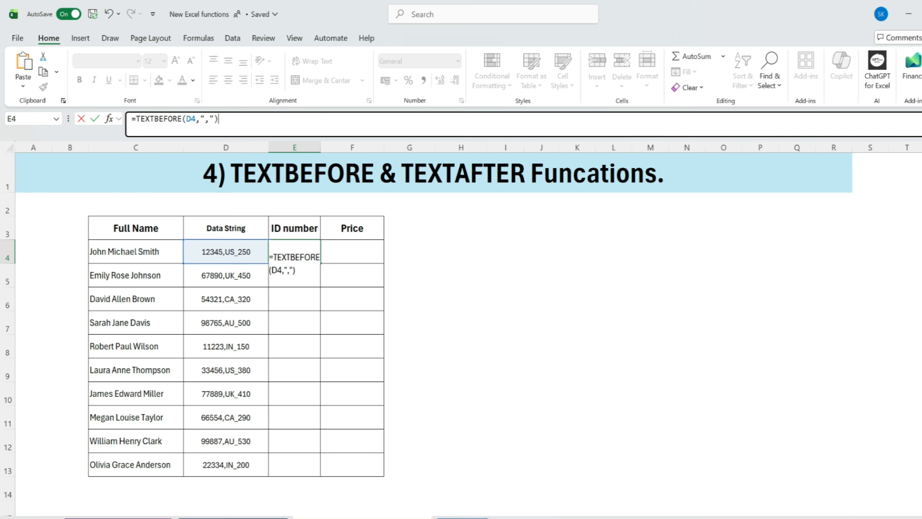
key("Return")
left_click(286, 257)
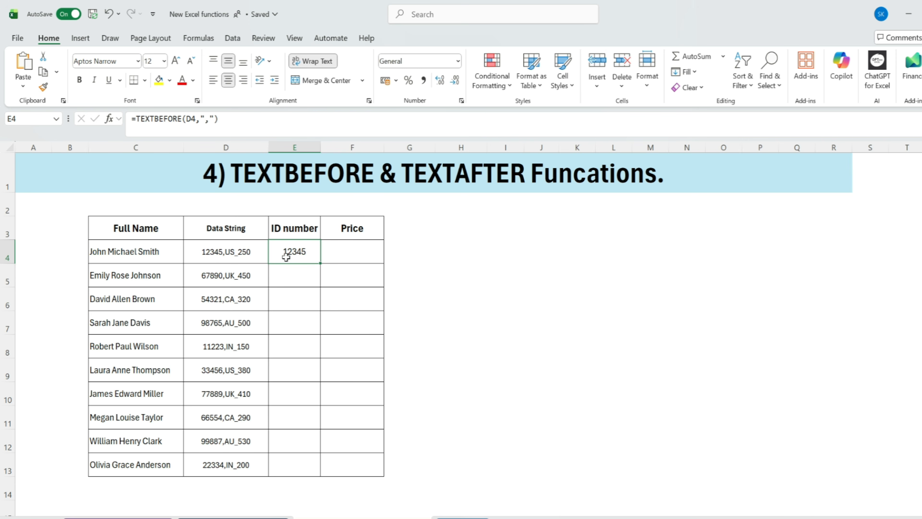
double_click(321, 264)
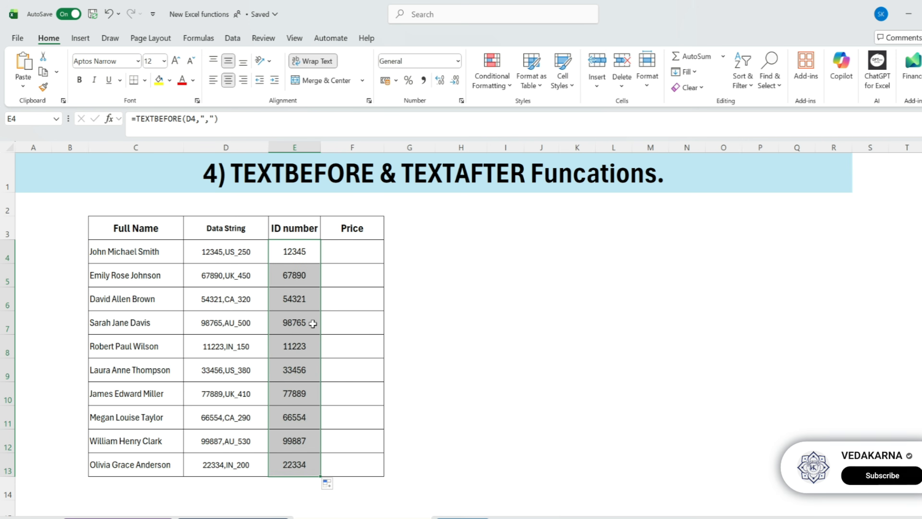
- Enter the formula =TEXTAFTER(D4,"_") in F4 and fill it down the Price column through row 13
left_click(358, 245)
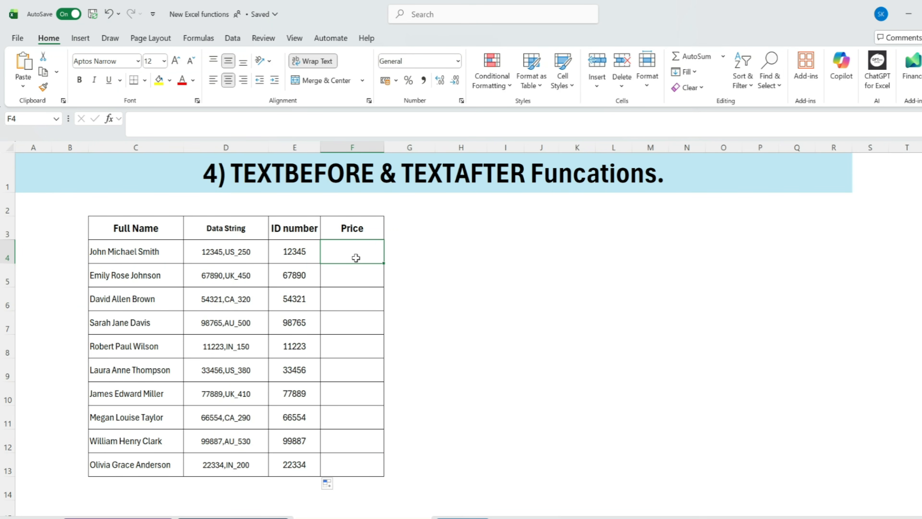
type("=te")
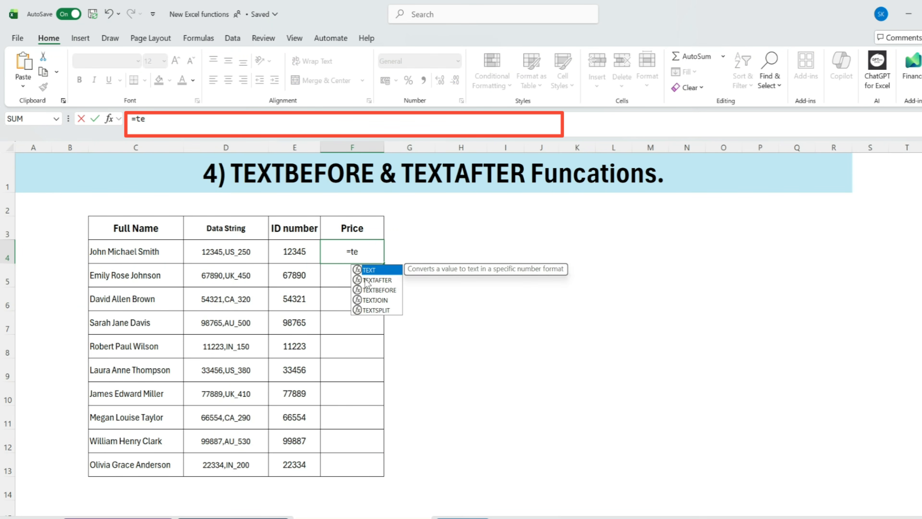
double_click(367, 281)
left_click(236, 246)
type(",")
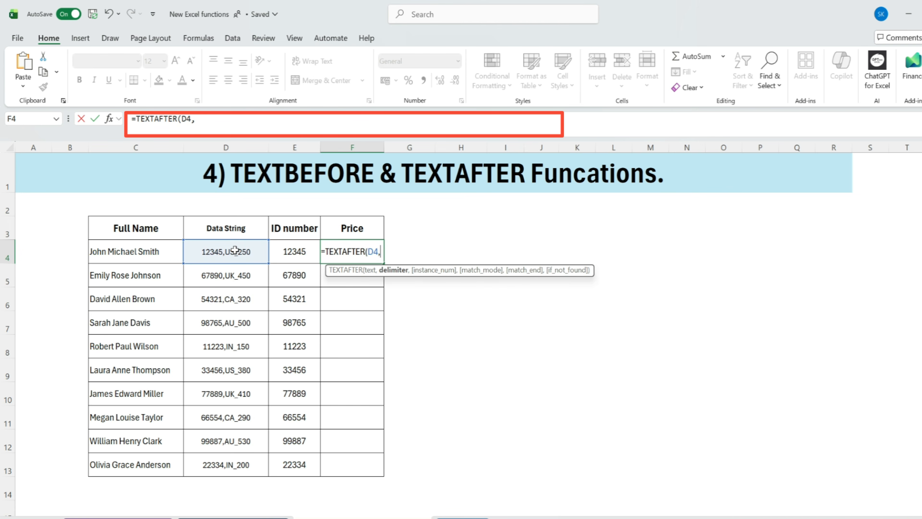
type("\"_")
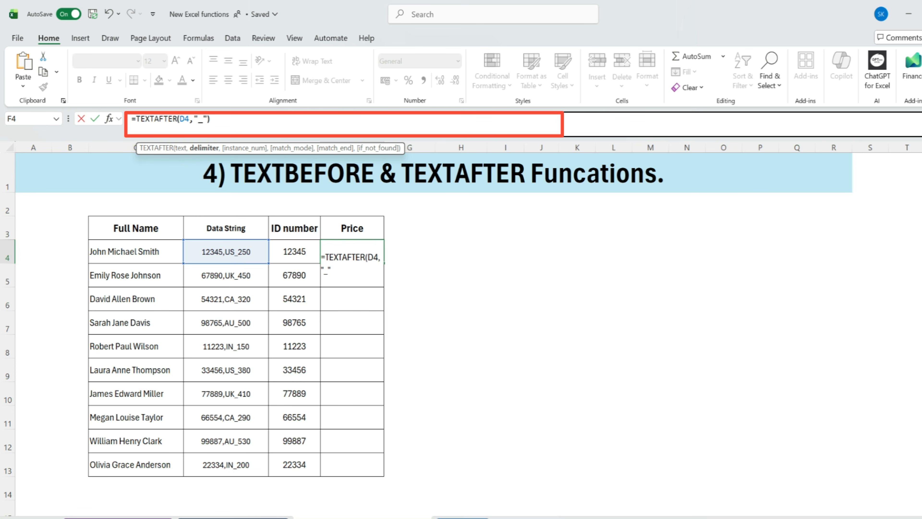
key("Return")
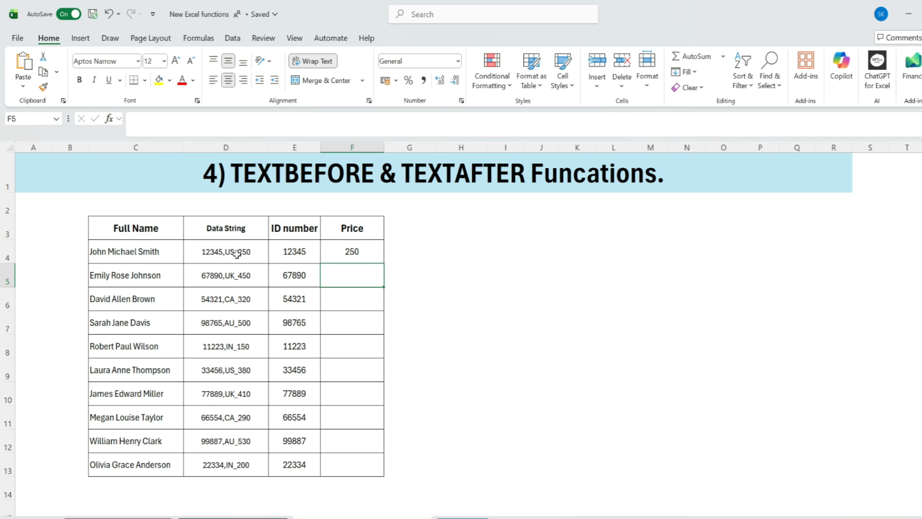
left_click(366, 254)
double_click(384, 263)
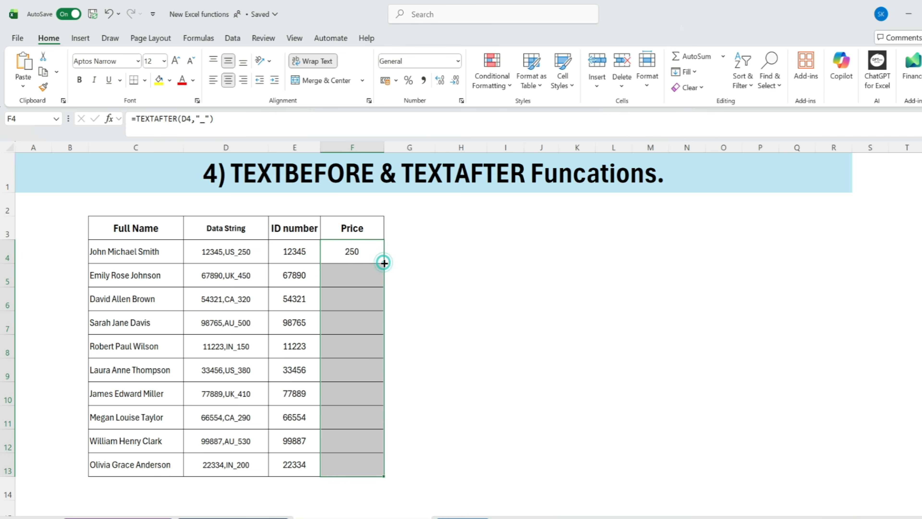
- Review the extracted ID numbers and prices, and examine the spaces separating the full names in column C
left_click_drag(303, 250, 356, 465)
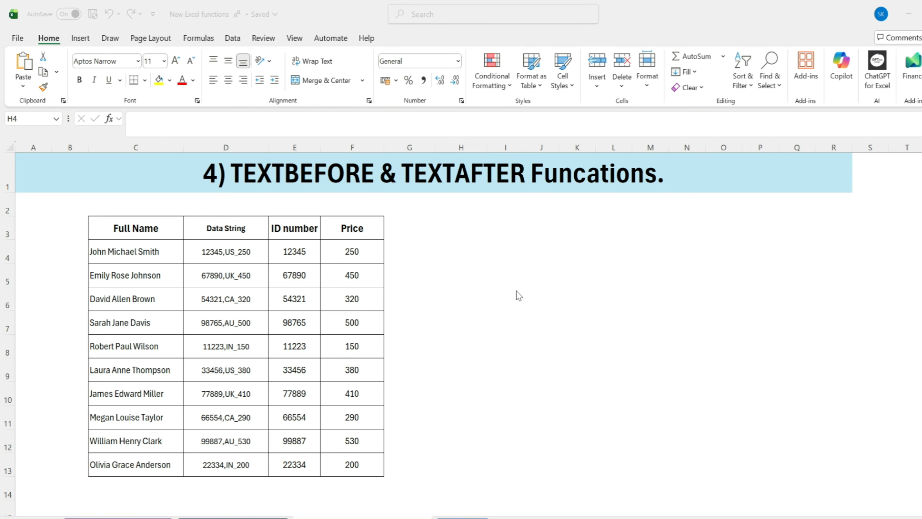
left_click(428, 265)
left_click(131, 224)
left_click_drag(144, 251, 138, 465)
double_click(105, 250)
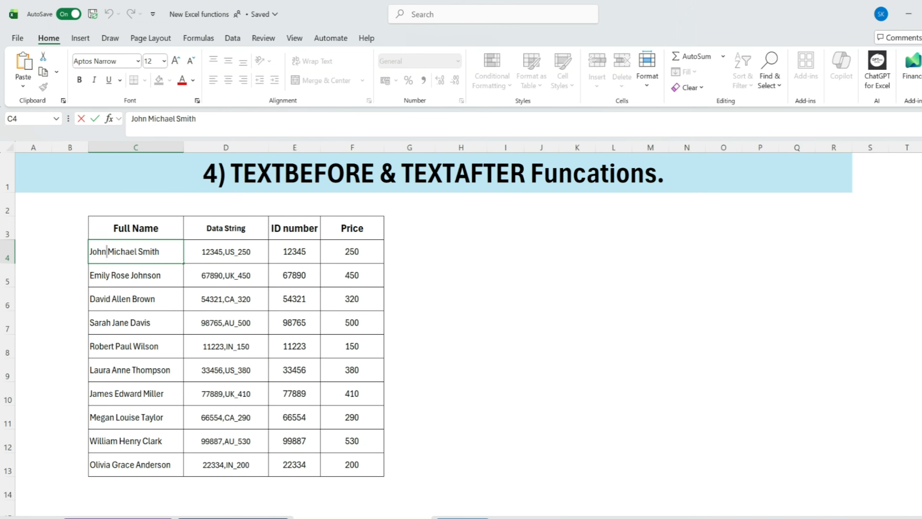
key("Return")
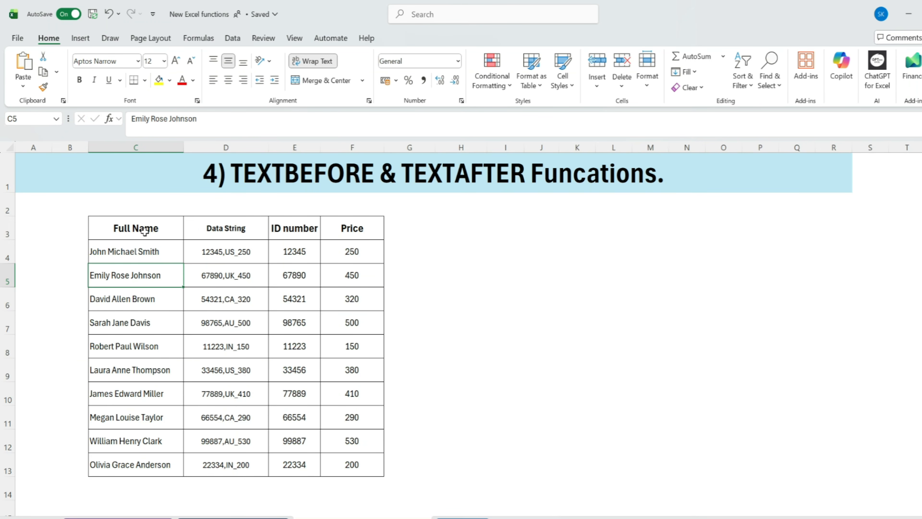
left_click_drag(144, 230, 128, 441)
- Enter the formula =TEXTBEFORE(C4," ",1) in H4 to extract the text before the first space of the full name
left_click(473, 234)
left_click(475, 246)
type("=tex")
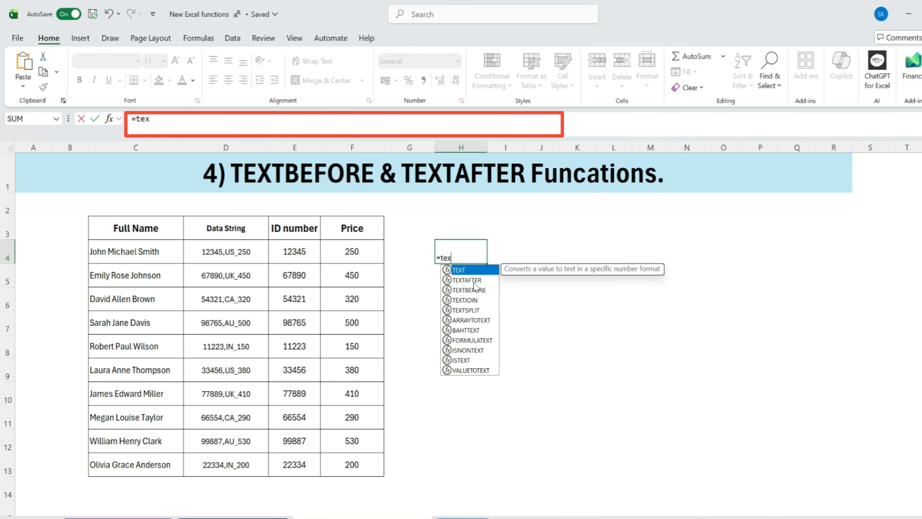
double_click(475, 289)
left_click(163, 248)
type(",")
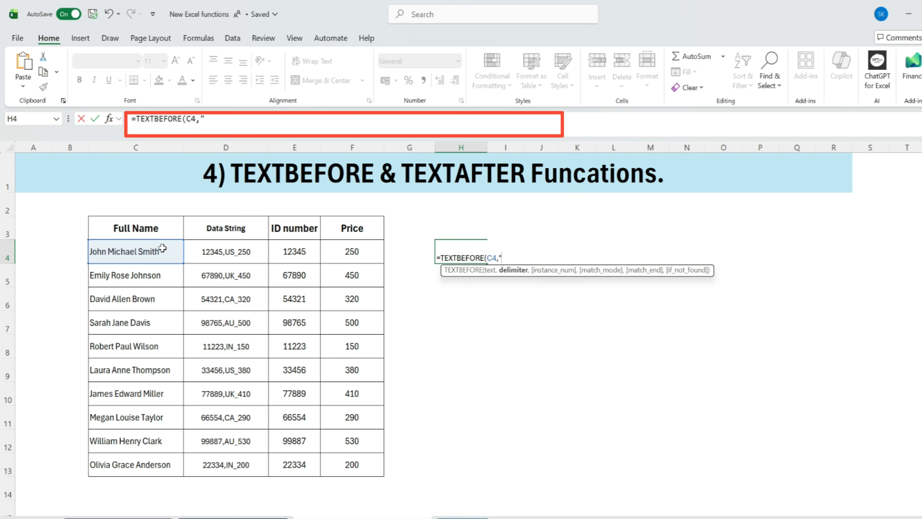
type("\" \",1)")
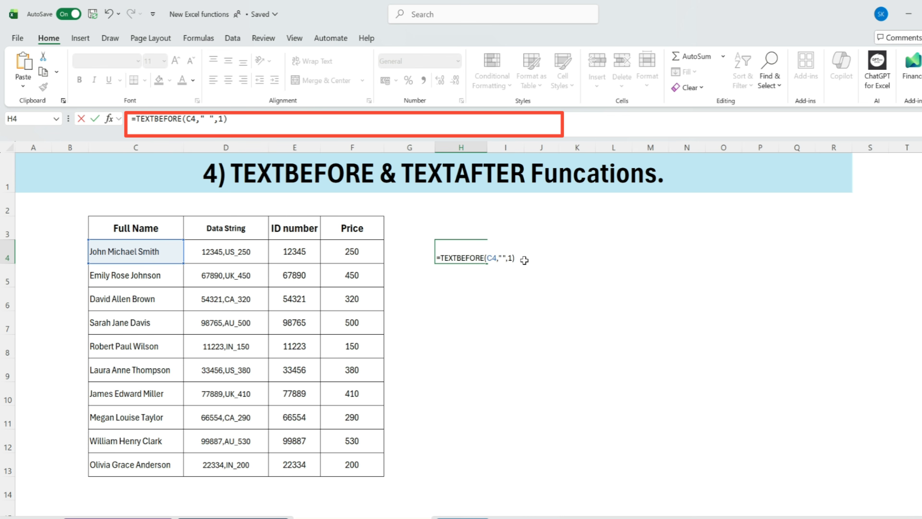
key("Return")
- Change the instance number of the TEXTBEFORE formula in H4 to 2
left_click(458, 254)
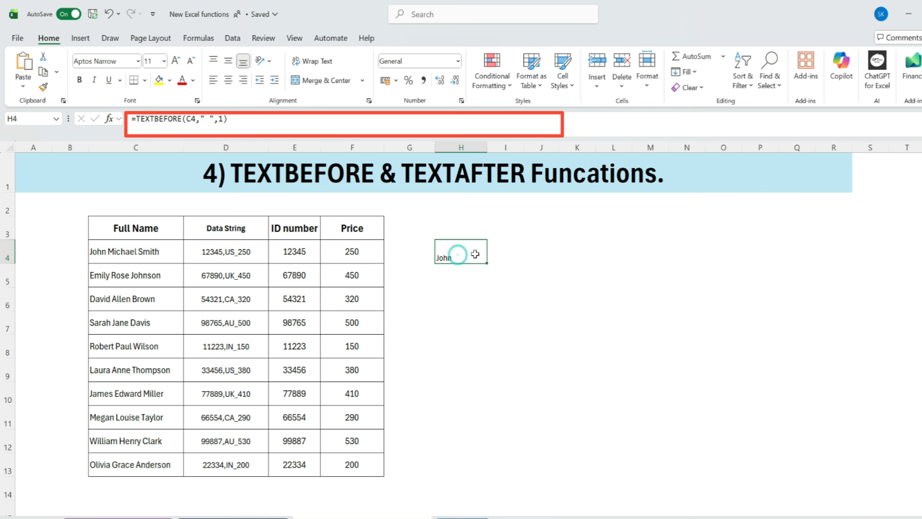
double_click(471, 255)
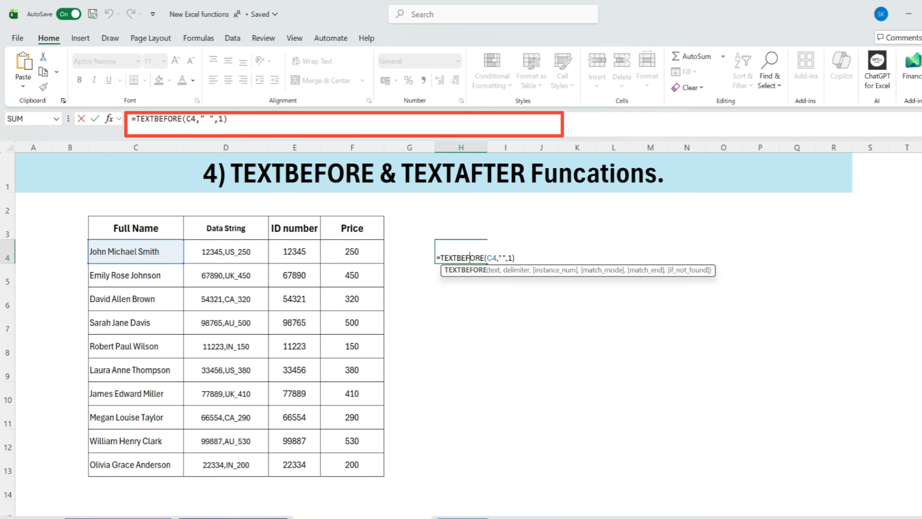
left_click(463, 254)
left_click(512, 257)
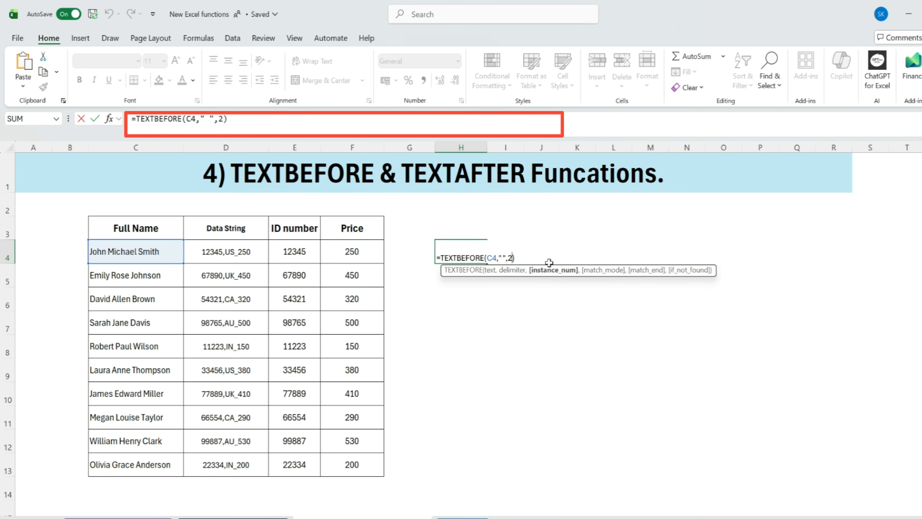
key("Return")
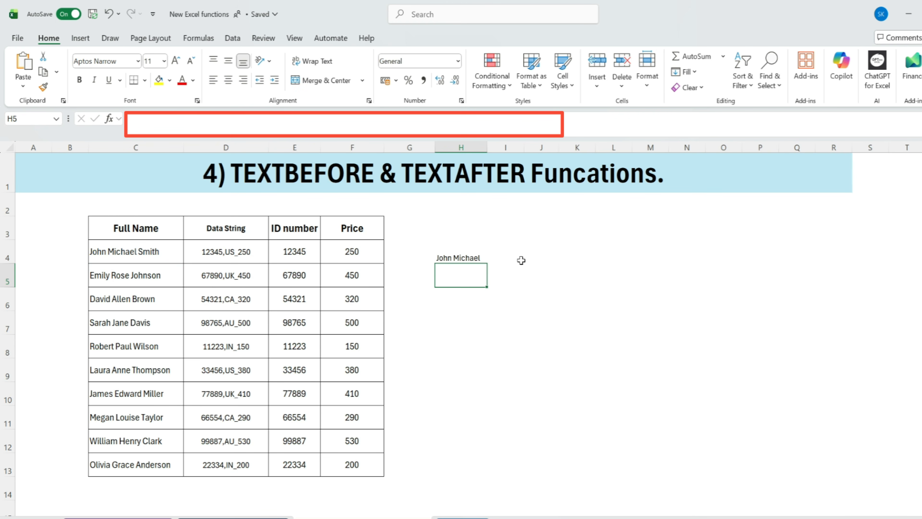
left_click(479, 257)
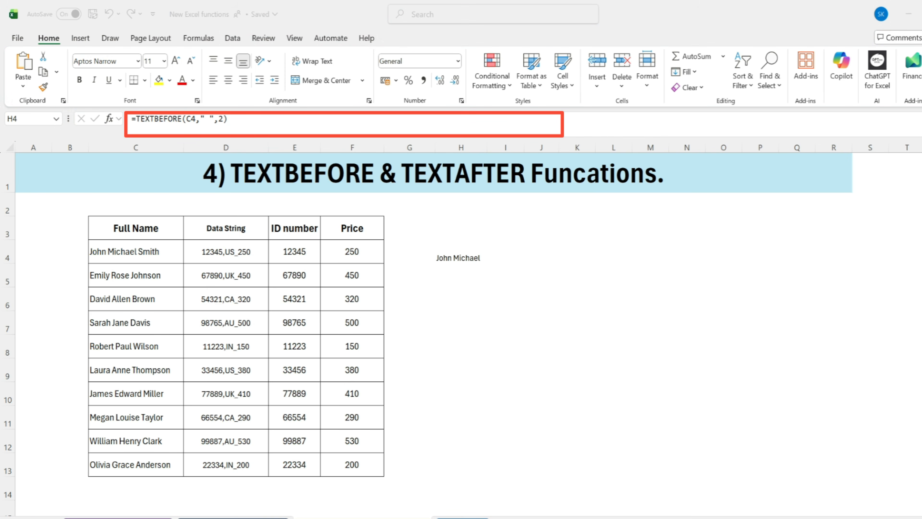
- Enter the formula =TEXTAFTER(C4," ",1) in I4 to extract the text after the first space of the full name
left_click(511, 257)
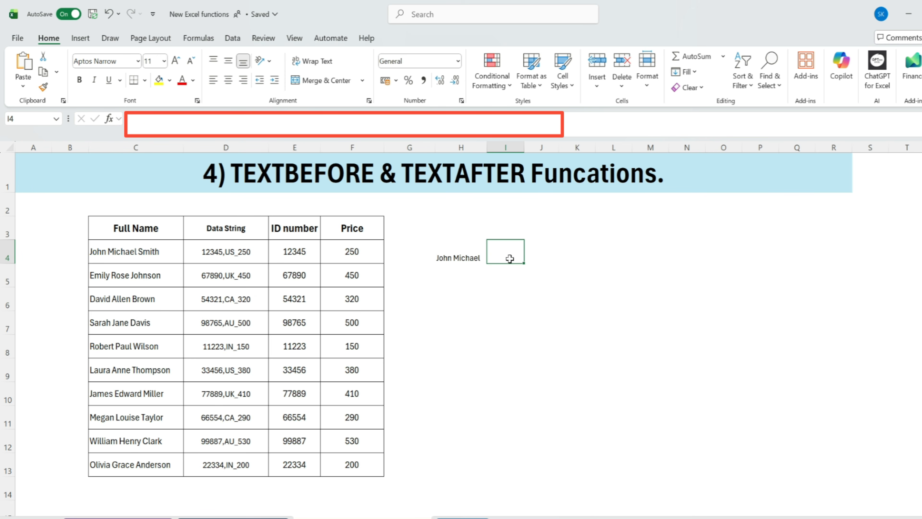
type("=text")
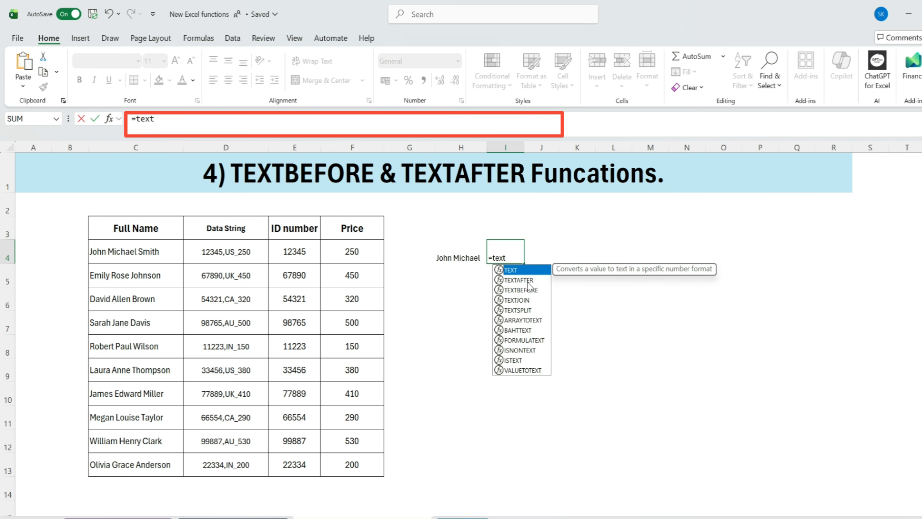
double_click(527, 280)
left_click(149, 251)
type(",")
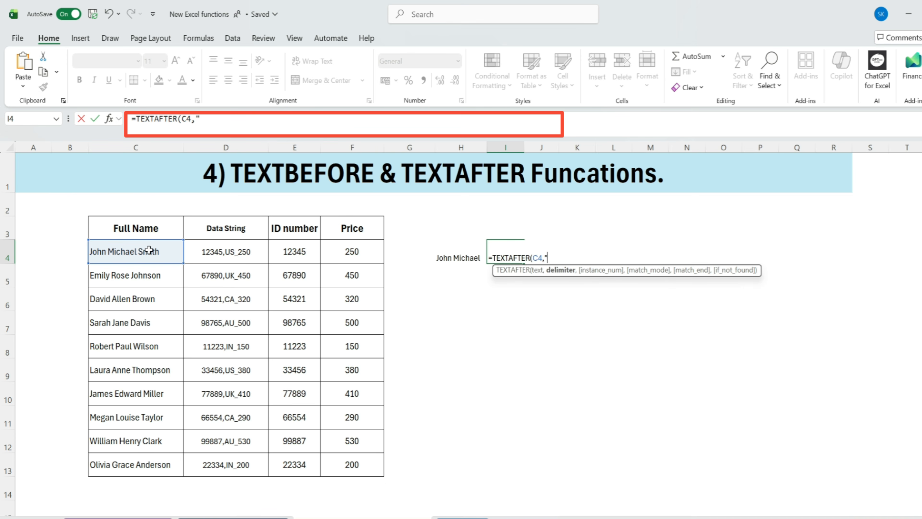
type("\" \",1")
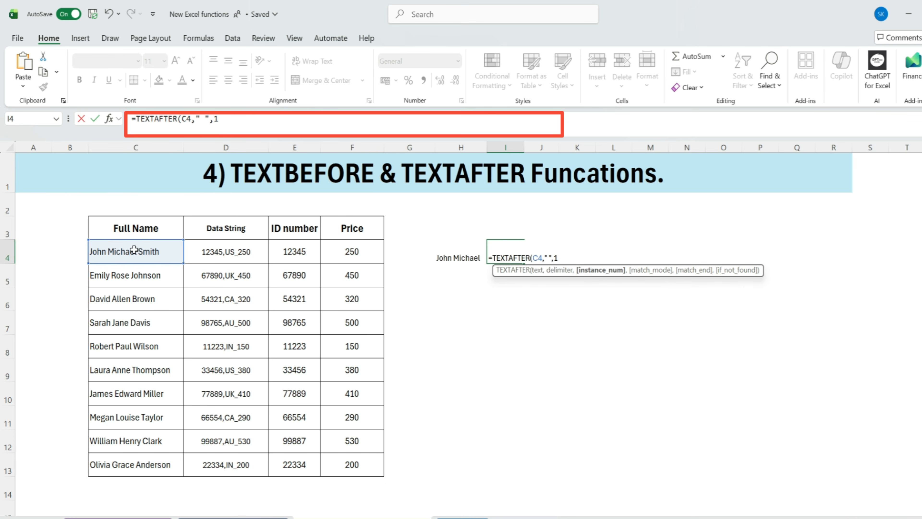
key("Return")
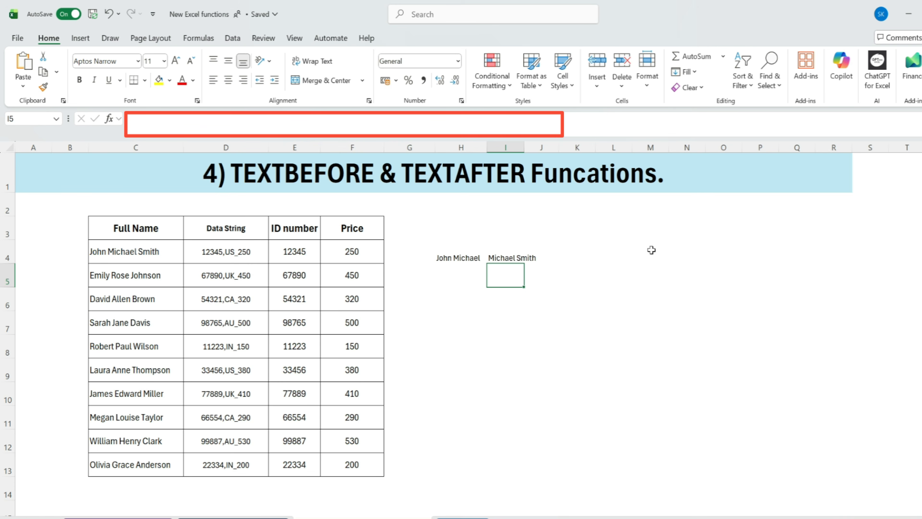
- Set the instance number to 1 in H4's TEXTBEFORE formula and to 2 in I4's TEXTAFTER formula
double_click(460, 257)
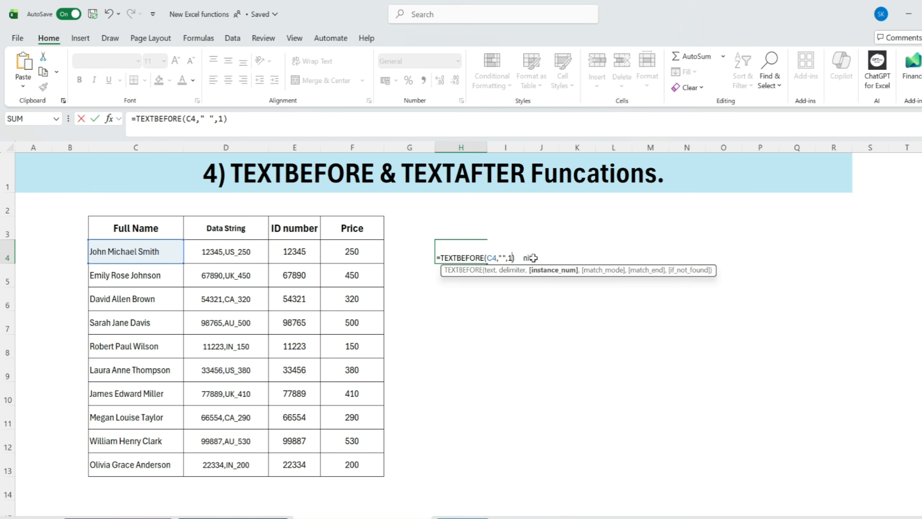
key("Return")
left_click(504, 258)
double_click(512, 257)
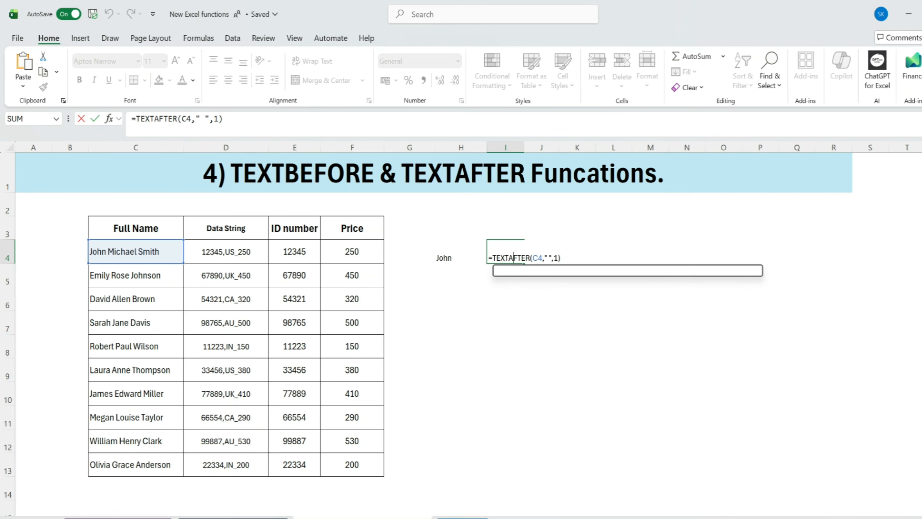
left_click(558, 256)
key("BackSpace")
type("2")
key("Return")
- Check the last name in C4 against I4, and fill the formulas in H4:I4 down through row 10
left_click(513, 258)
double_click(157, 253)
left_click_drag(152, 251, 138, 251)
key("Return")
left_click_drag(434, 255, 526, 405)
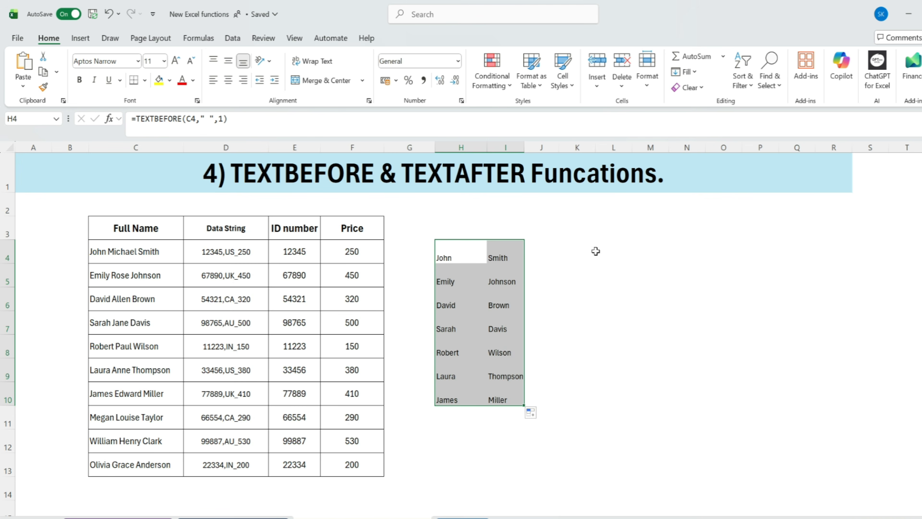
left_click_drag(436, 229, 630, 450)
left_click_drag(78, 211, 689, 472)
left_click(392, 340)
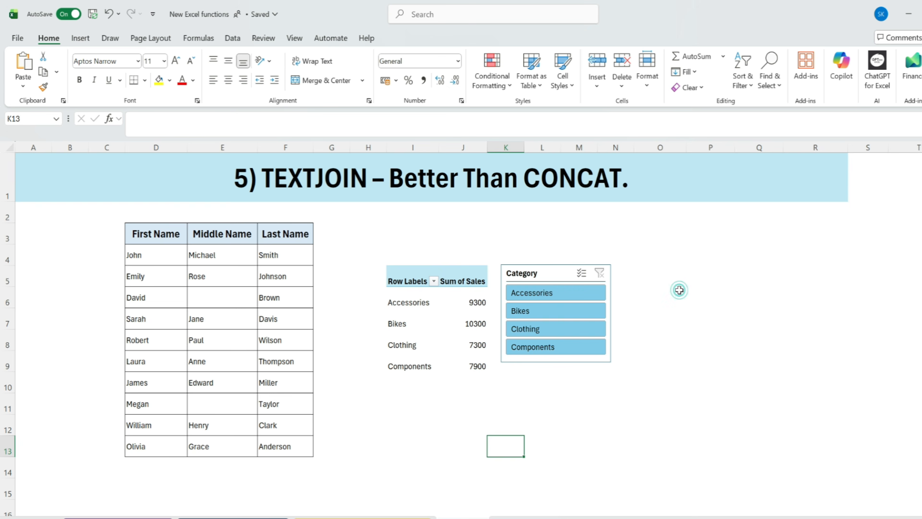
left_click(678, 292)
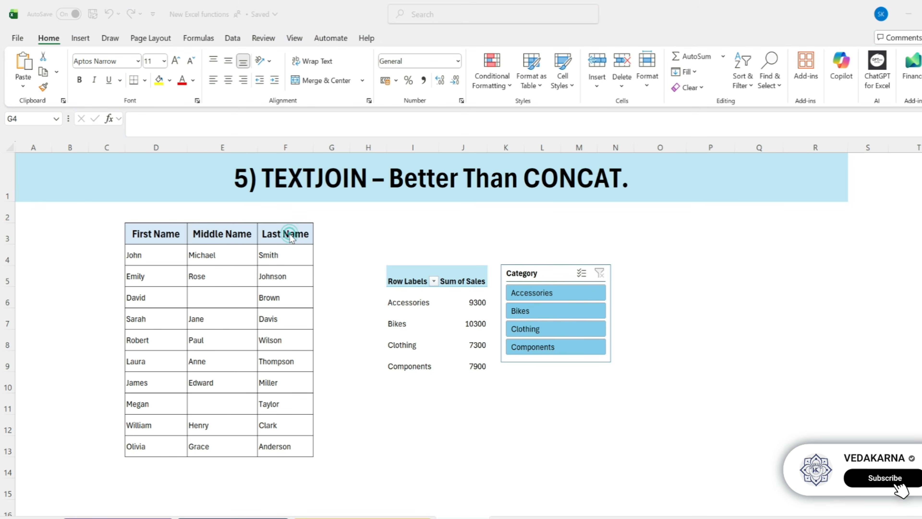
key("F2")
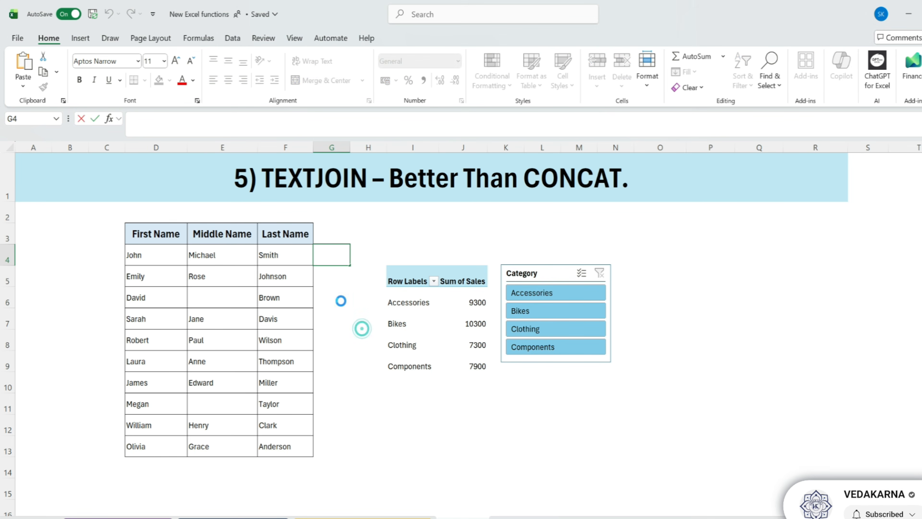
left_click(361, 325)
- Copy the Last Name header into G3 and change its text to "Full Name"
left_click(284, 229)
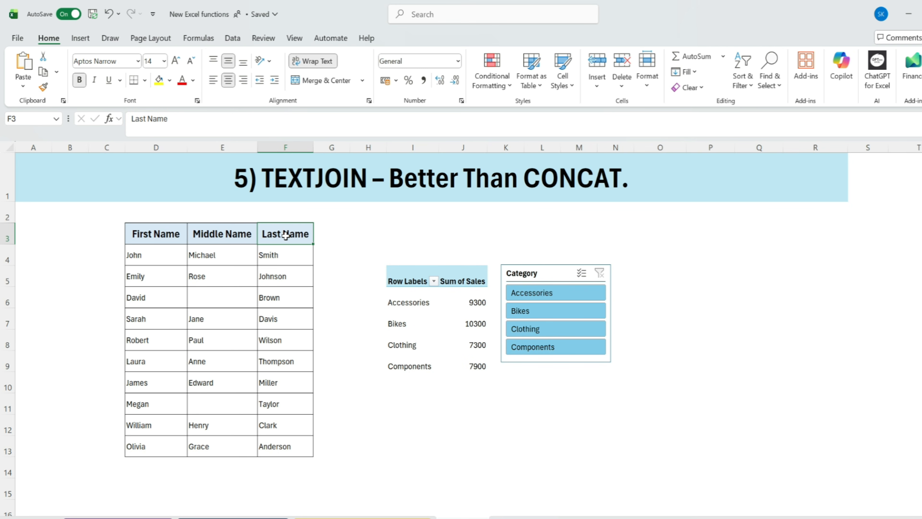
key("ctrl+c")
left_click(322, 232)
key("ctrl+v")
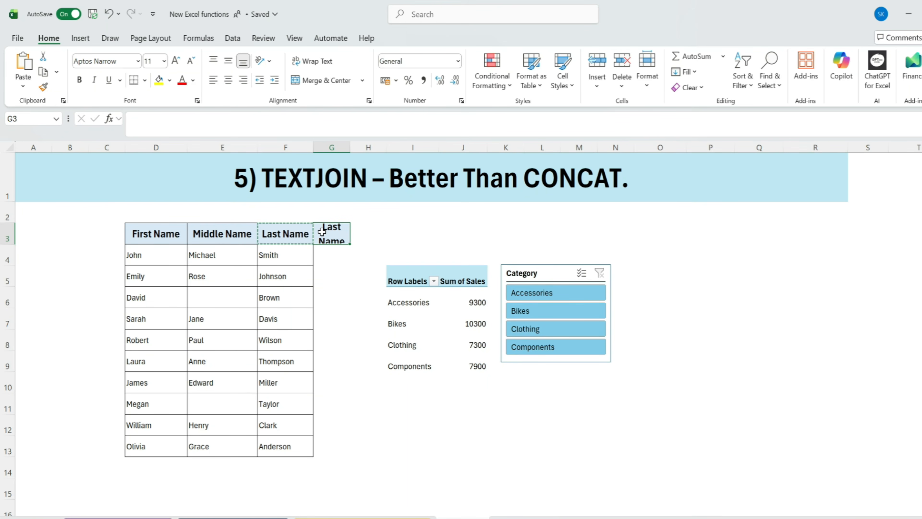
key("F2")
type("Full name")
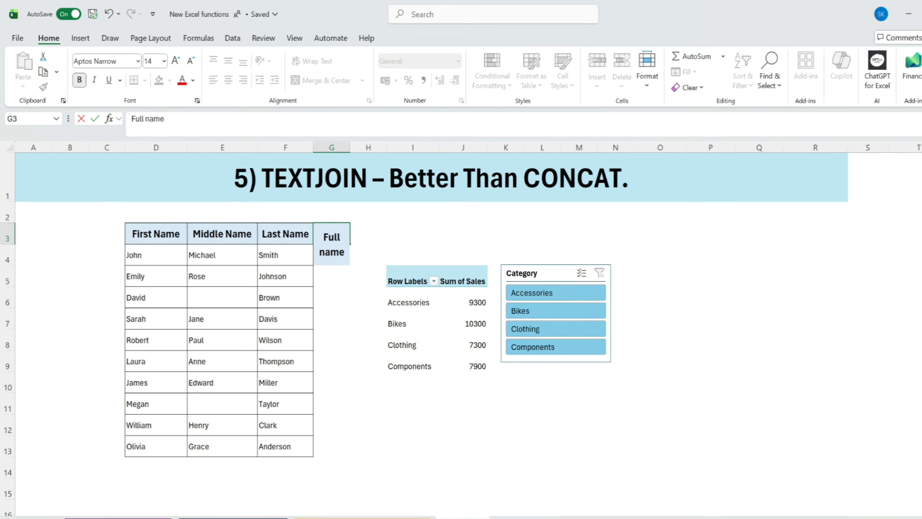
key("BackSpace")
key("BackSpace")
key("BackSpace")
key("BackSpace")
type("Name")
key("Return")
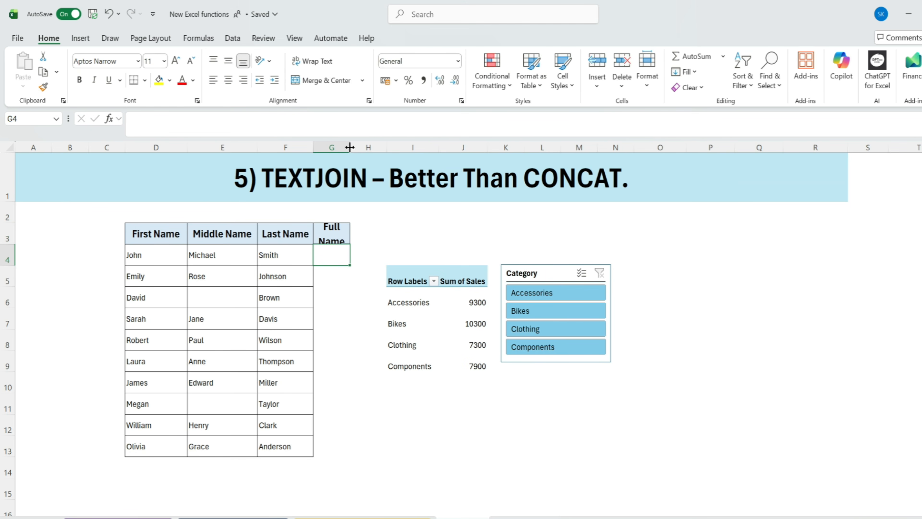
- Widen column G to fit its header on one line and apply all borders to G4:G13
left_click_drag(351, 147, 365, 148)
left_click_drag(338, 277, 332, 448)
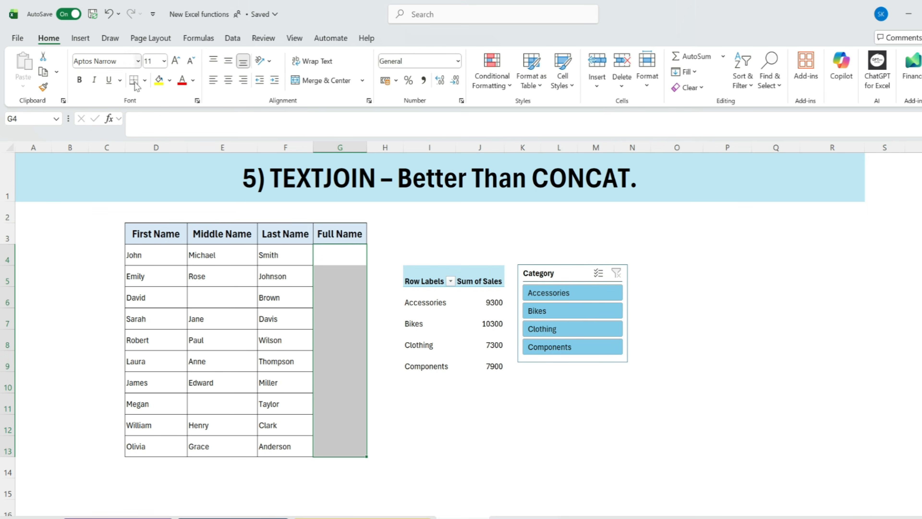
left_click(145, 80)
left_click(160, 205)
- Enter the formula =TEXTJOIN(" ",TRUE,D4:F4) in G4 to join the first, middle and last names while ignoring empty cells
left_click_drag(182, 255, 266, 252)
left_click(339, 259)
type("=tes")
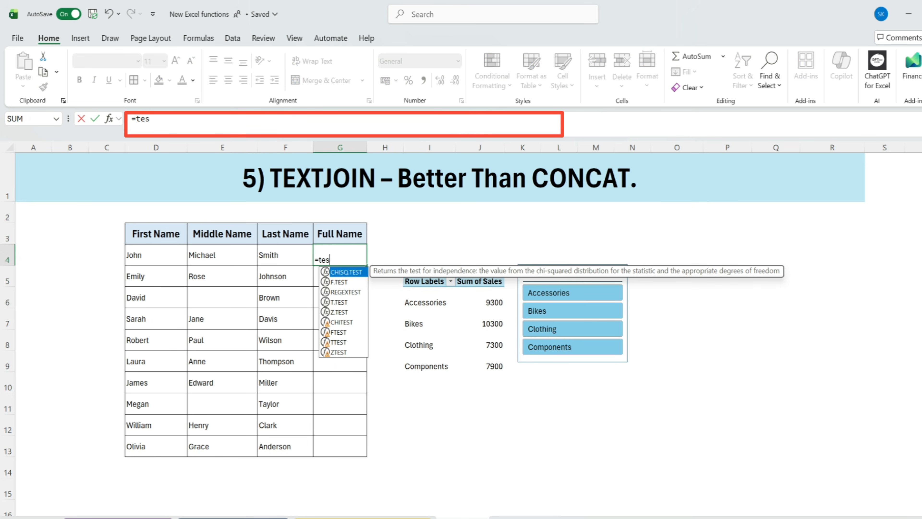
key("BackSpace")
type("xt")
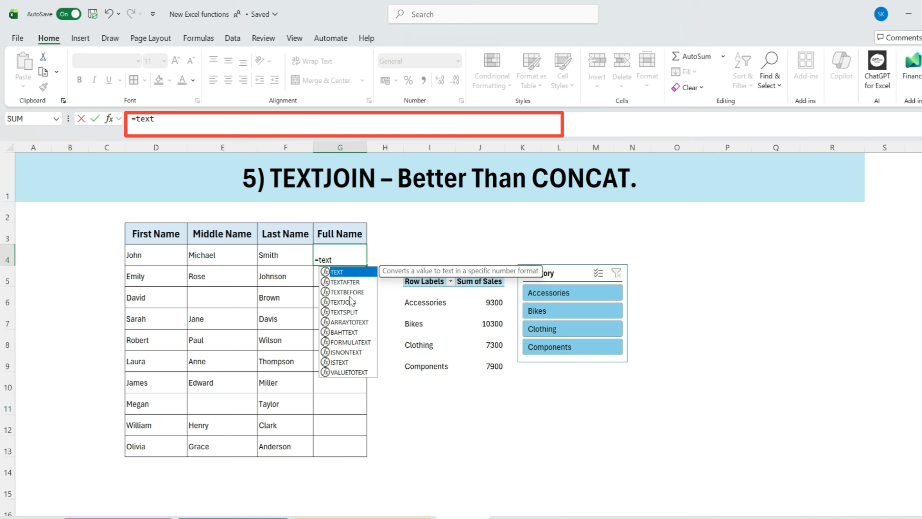
left_click(354, 302)
double_click(355, 303)
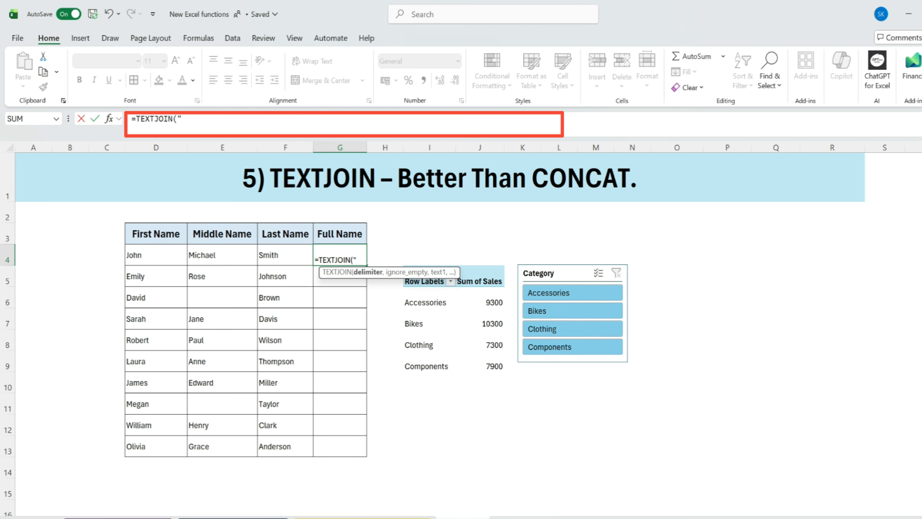
type("\" \",")
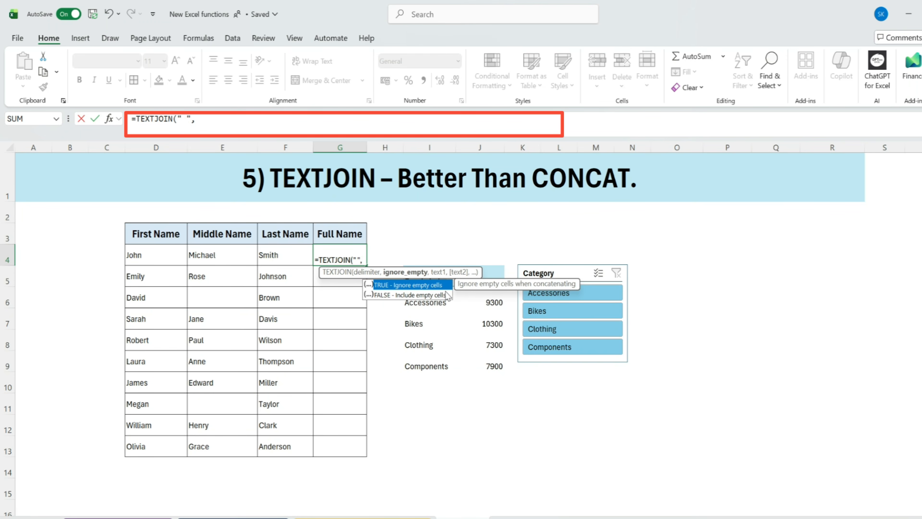
double_click(399, 283)
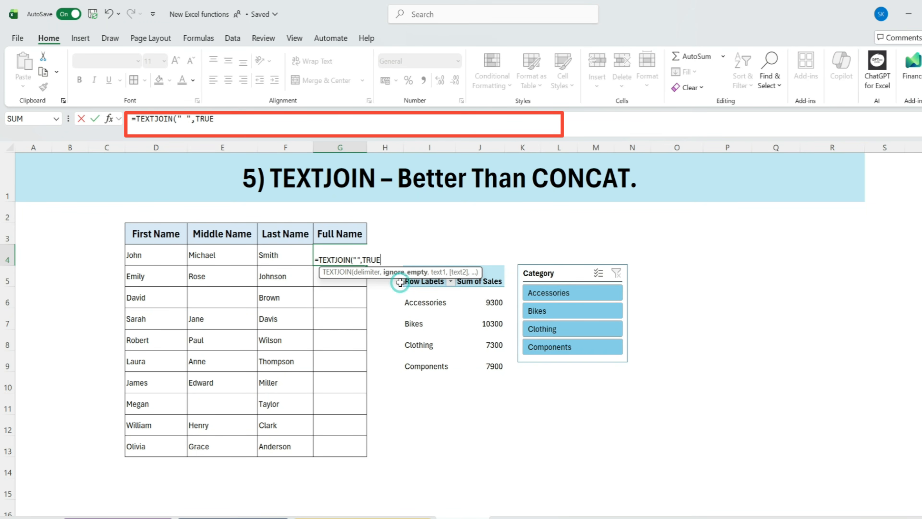
type(",")
left_click_drag(153, 255, 280, 258)
type(")")
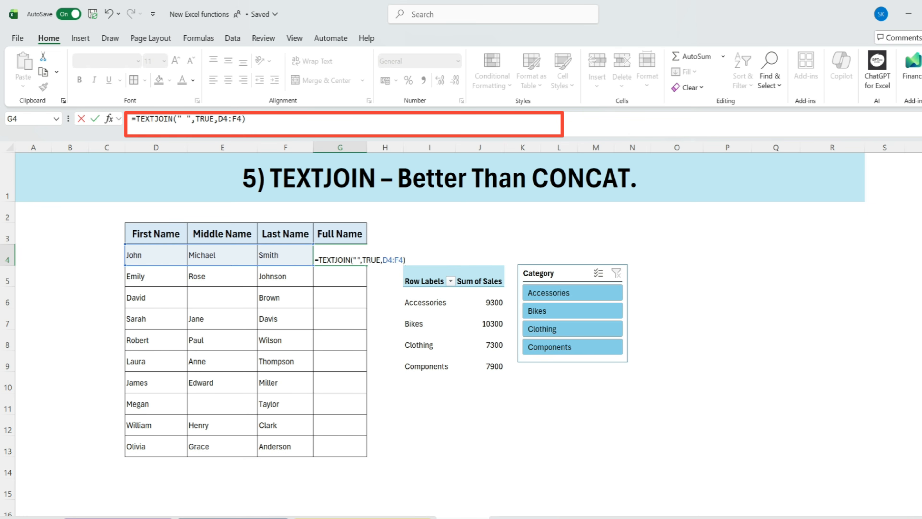
key("Return")
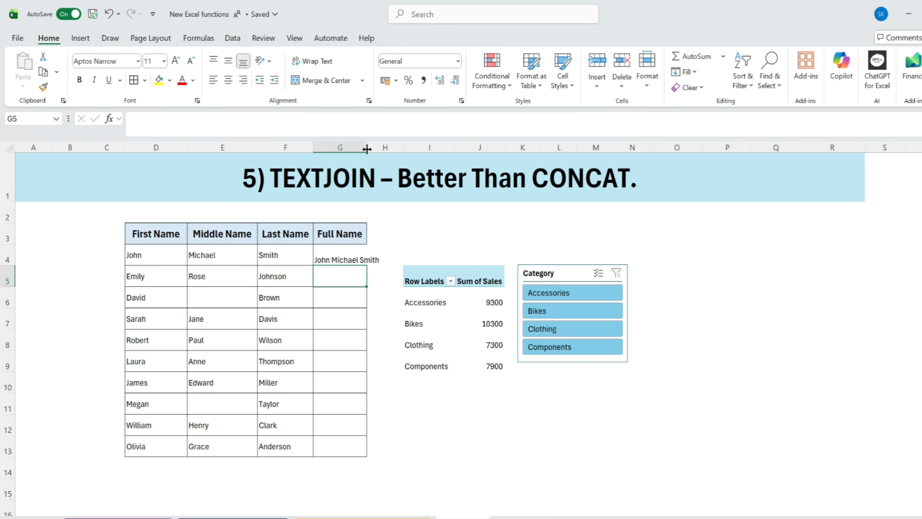
- Fit column G to the joined name and fill the TEXTJOIN formula from G4 down through G13
double_click(367, 149)
left_click(342, 259)
left_click_drag(153, 260, 270, 259)
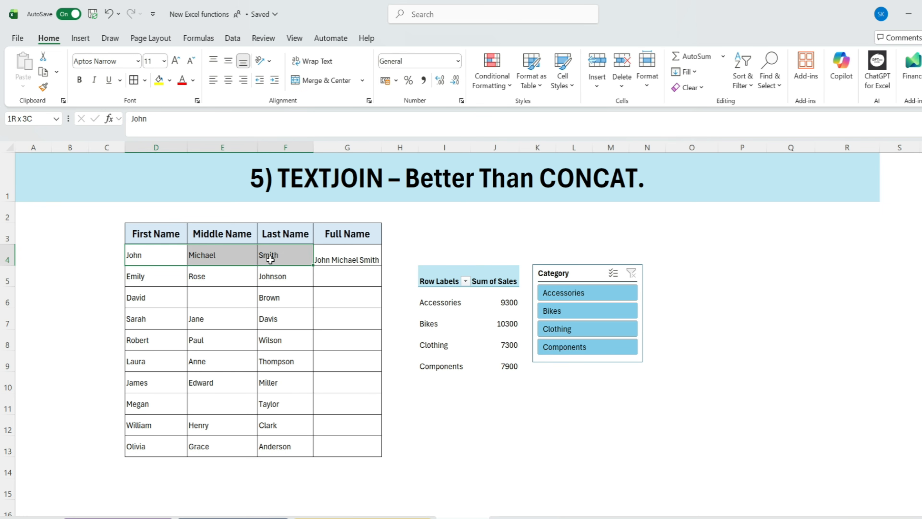
left_click(366, 257)
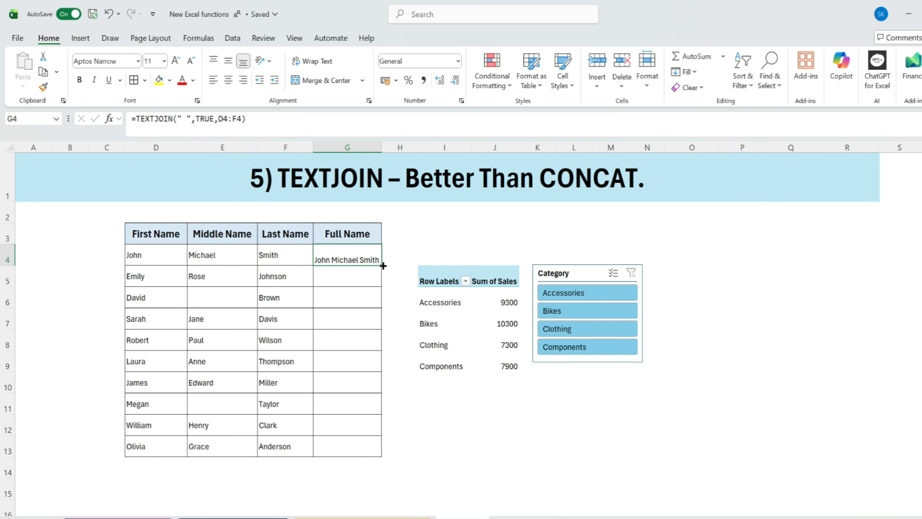
double_click(383, 265)
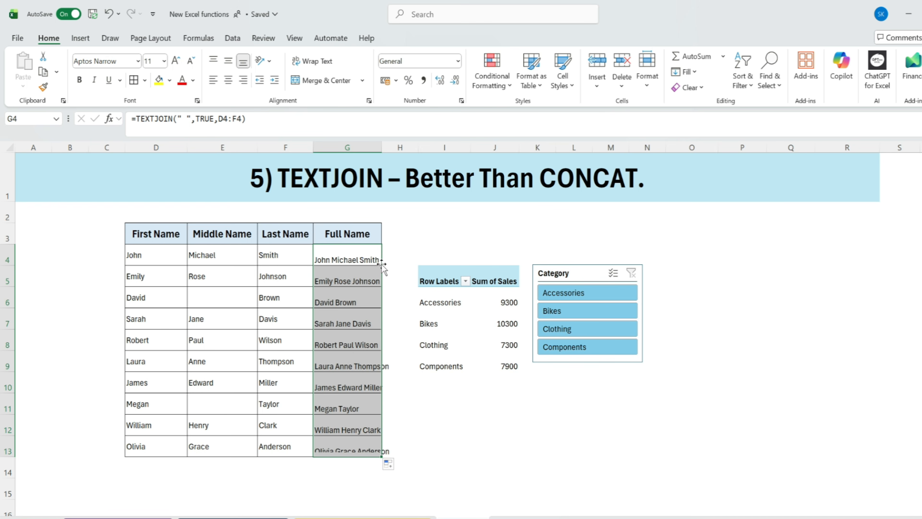
- Examine the delimiter and ignore_empty arguments of the TEXTJOIN formula in G6, the row with a blank middle name
left_click(356, 356)
left_click(340, 303)
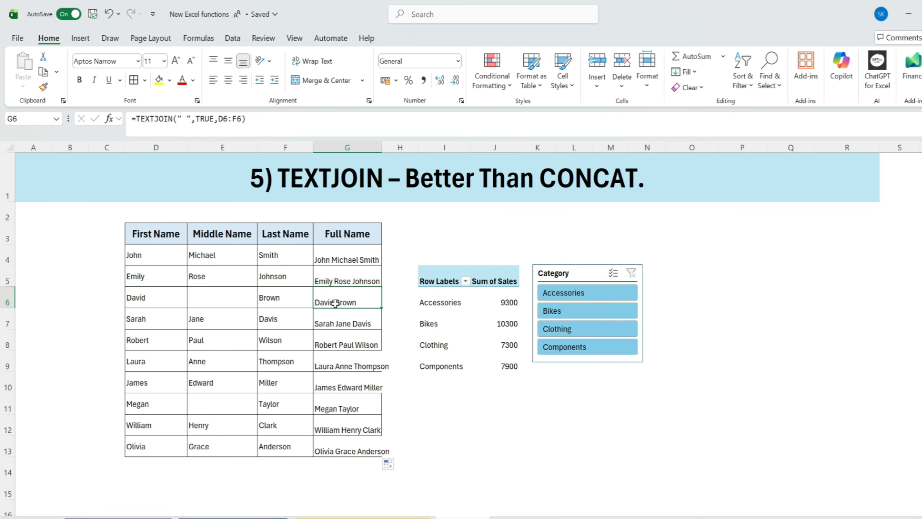
double_click(341, 302)
double_click(367, 302)
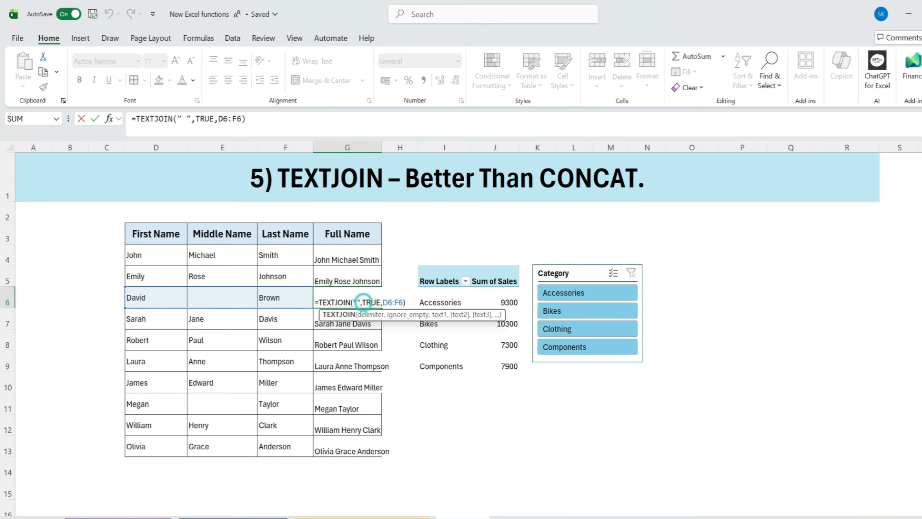
left_click_drag(376, 302, 381, 302)
key("Return")
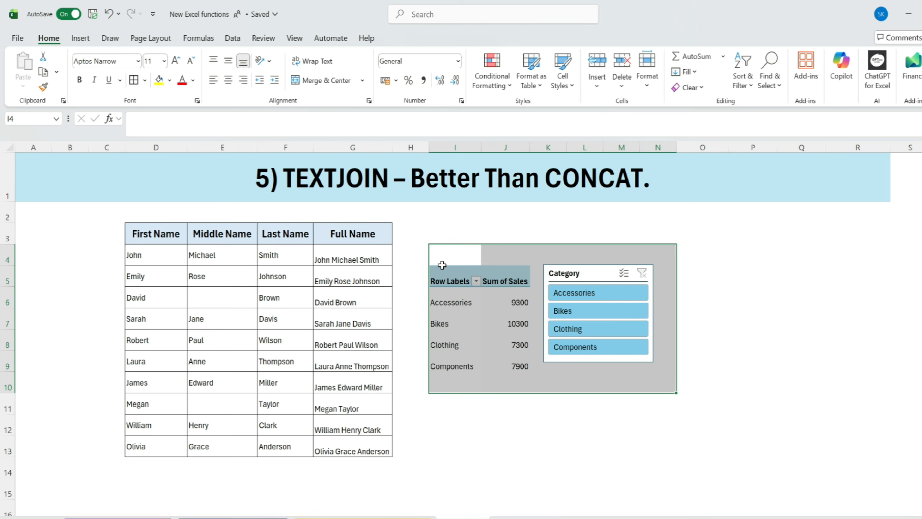
- Move the Category slicer slightly farther away from the pivot table
left_click_drag(447, 276, 532, 347)
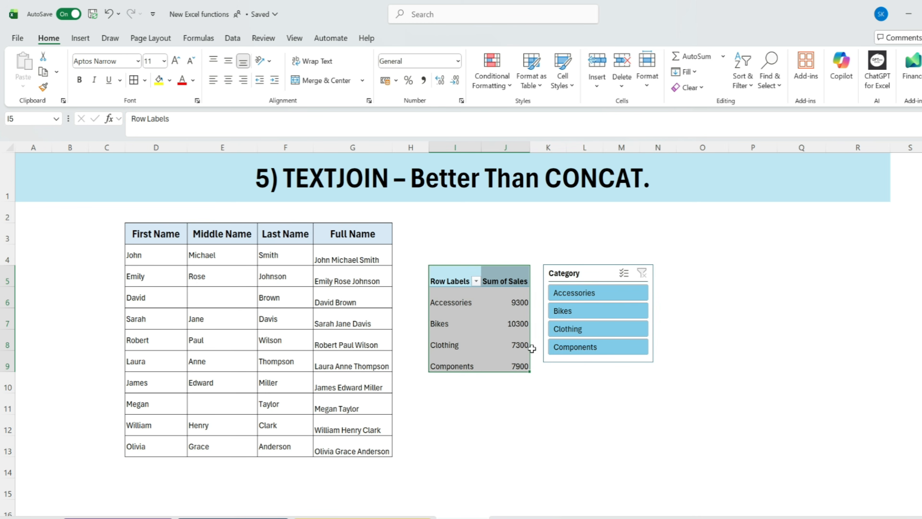
left_click(600, 273)
left_click_drag(594, 277, 618, 281)
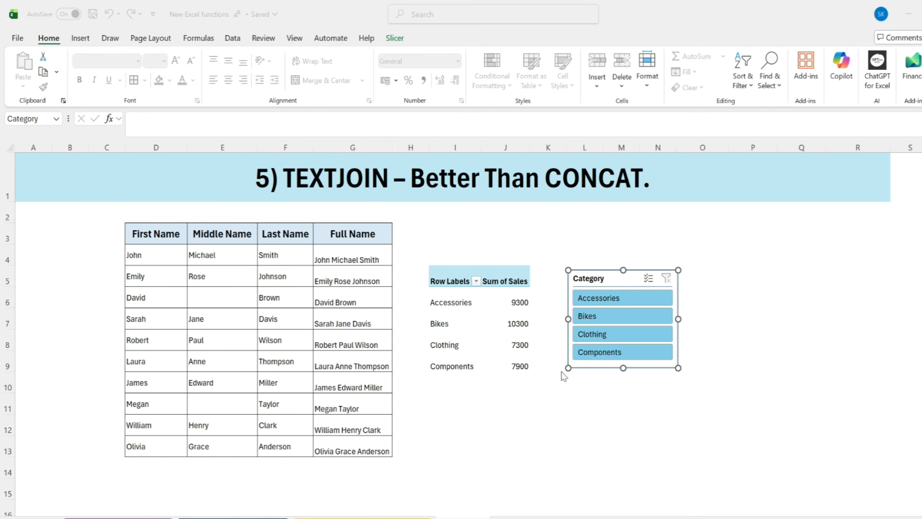
- Filter the pivot table by single categories with the Category slicer, including Accessories, Bikes, Clothing and Components, and clear the filter
left_click(602, 297)
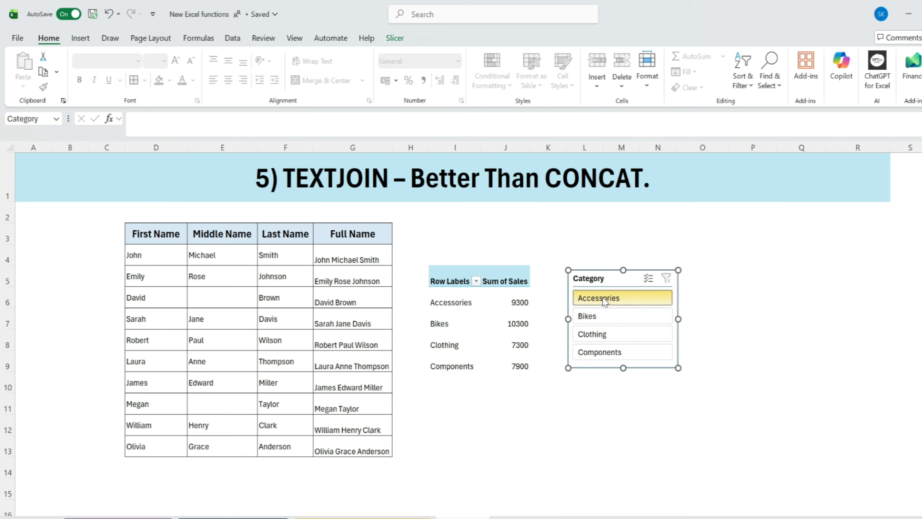
left_click(627, 322)
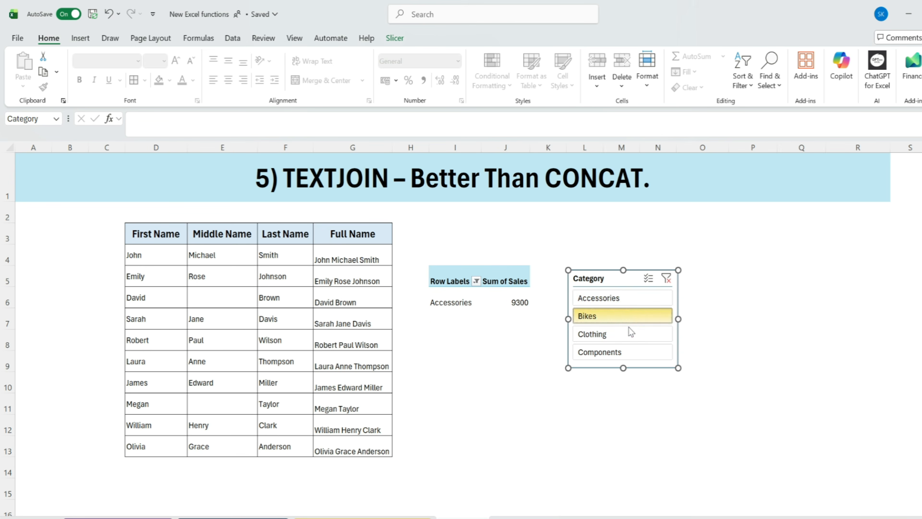
left_click(618, 336)
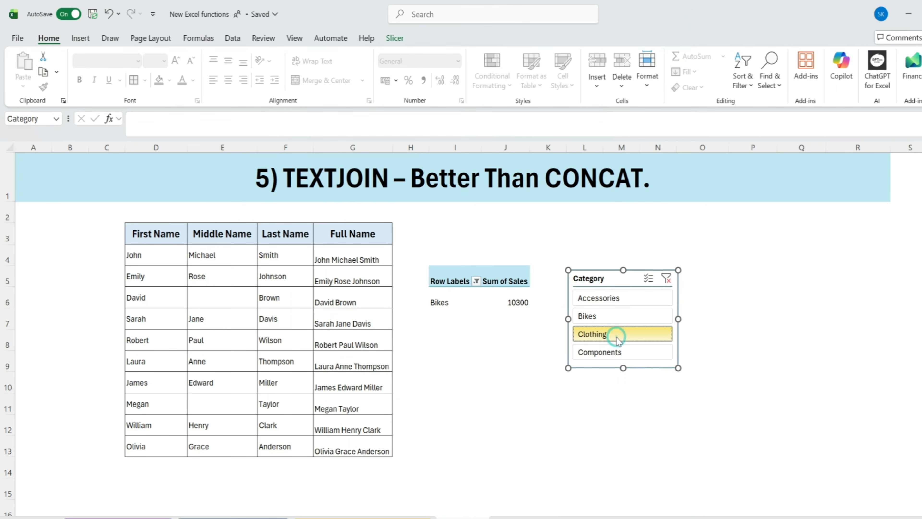
left_click(616, 351)
left_click(612, 300)
left_click(608, 318)
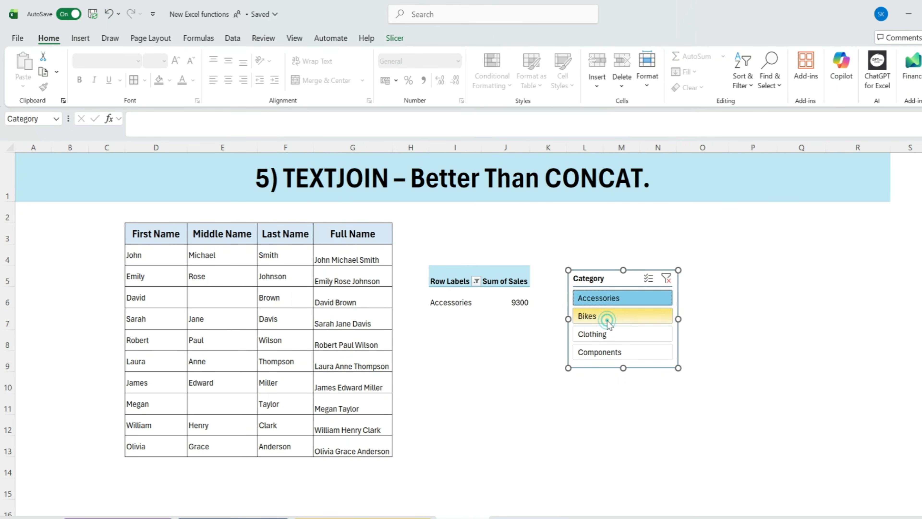
left_click(608, 333)
key("alt+c")
- Enter the formula =SUM(J6:J11) in J12 to total the pivot table's sales
left_click(507, 421)
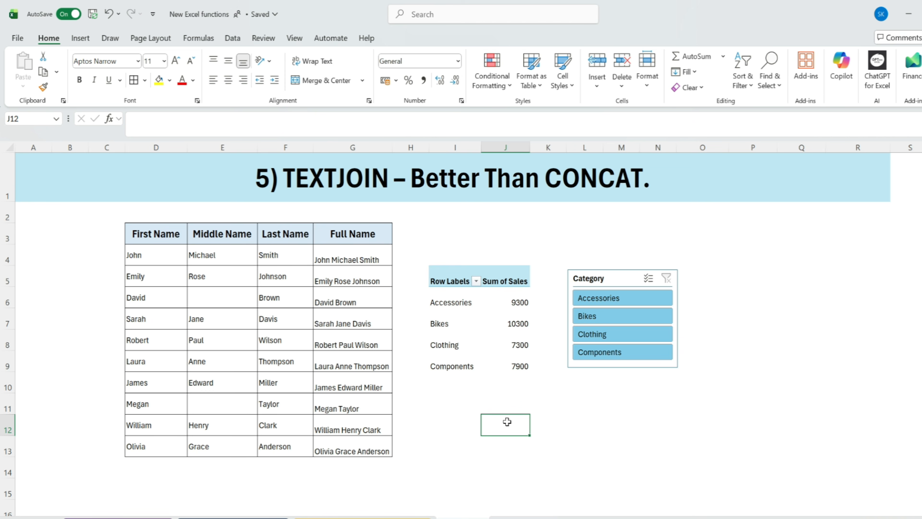
type("=sum")
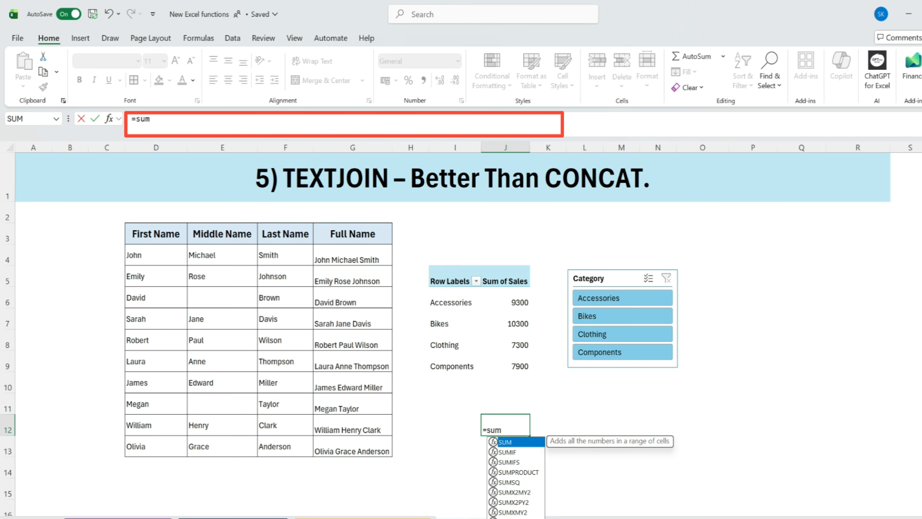
double_click(514, 446)
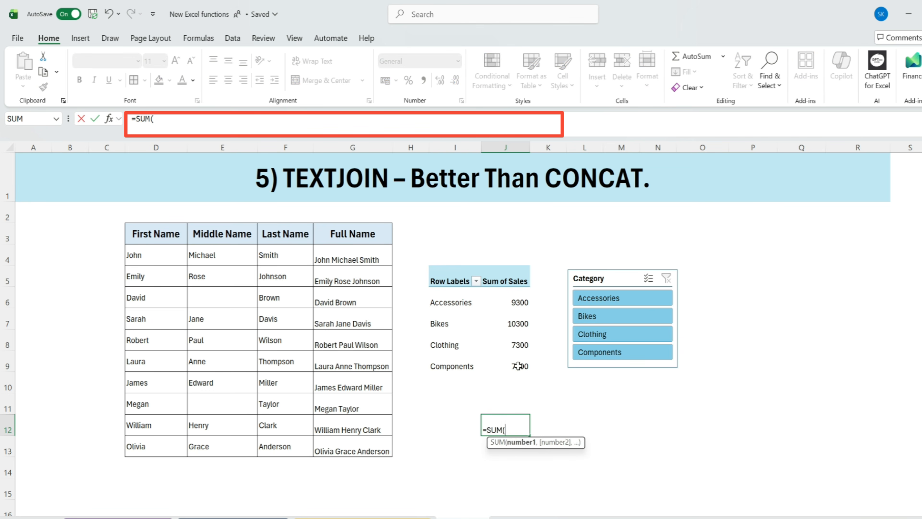
left_click(517, 295)
left_click_drag(517, 331, 518, 398)
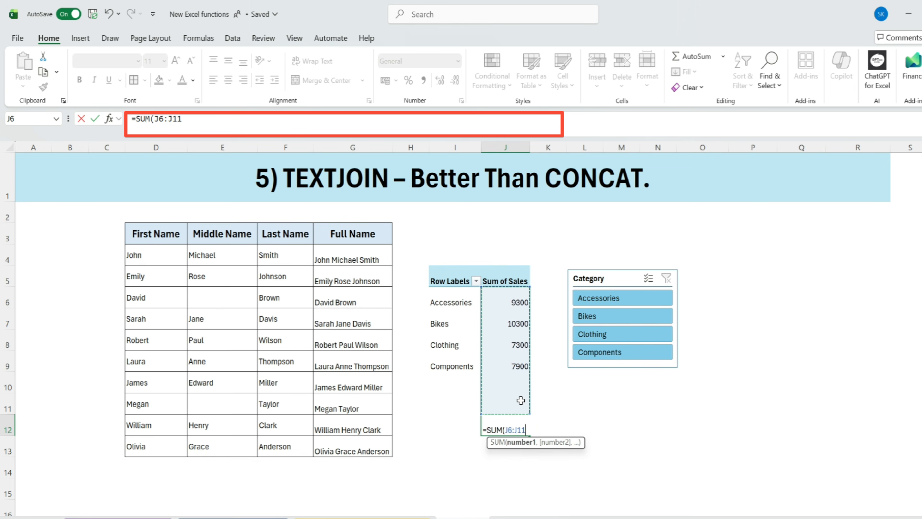
key("Return")
- Format the sales total in J12 as US dollar accounting with no decimal places
left_click(518, 420)
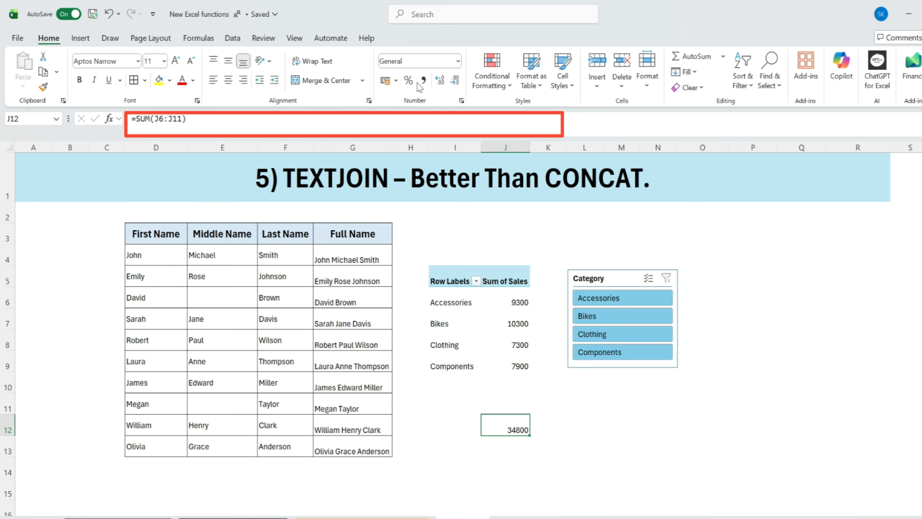
left_click(396, 80)
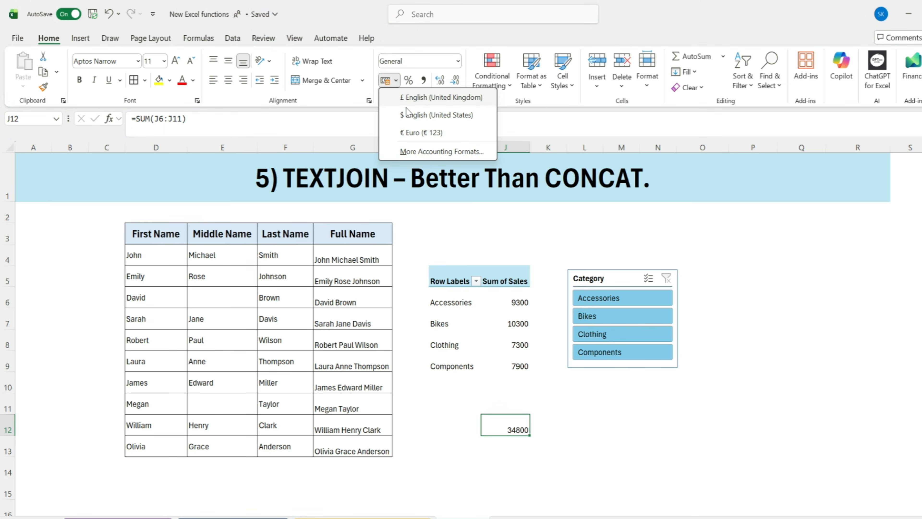
left_click(416, 116)
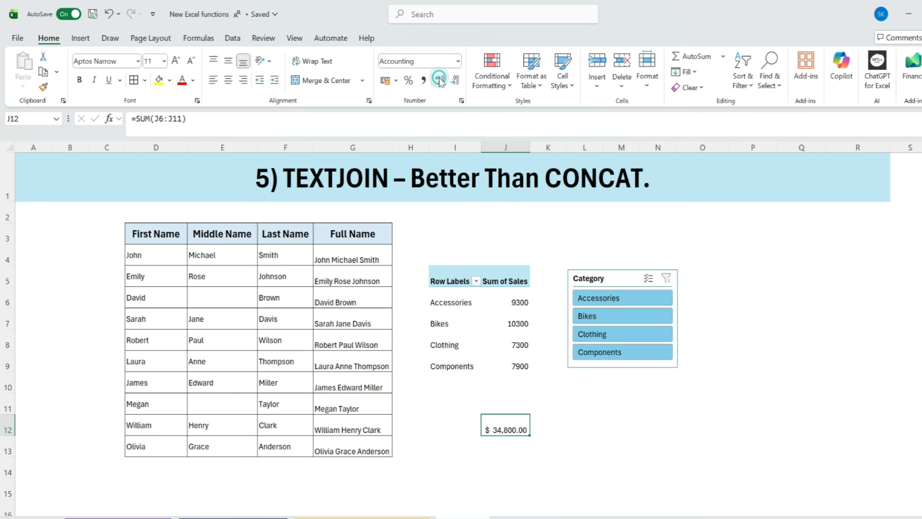
left_click(454, 80)
left_click(454, 80)
left_click(461, 426)
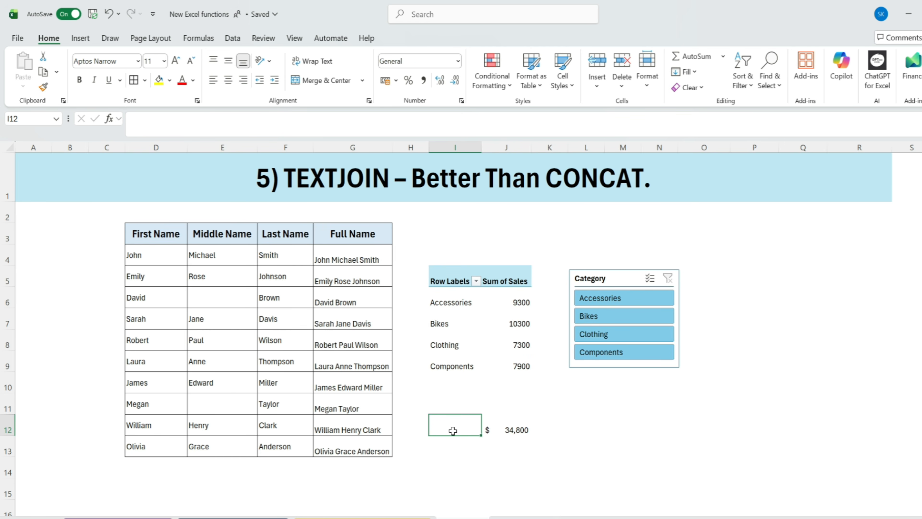
- Start a formula in I12 with =TEXTJOIN(",",TRUE,I6:I11) to join the pivot table's category names with commas, ignoring empty cells
type("=")
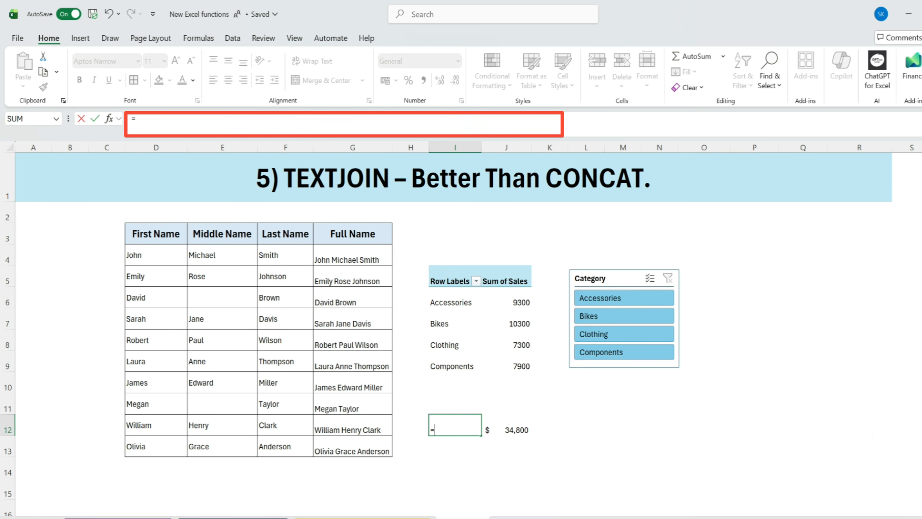
type("te")
double_click(460, 471)
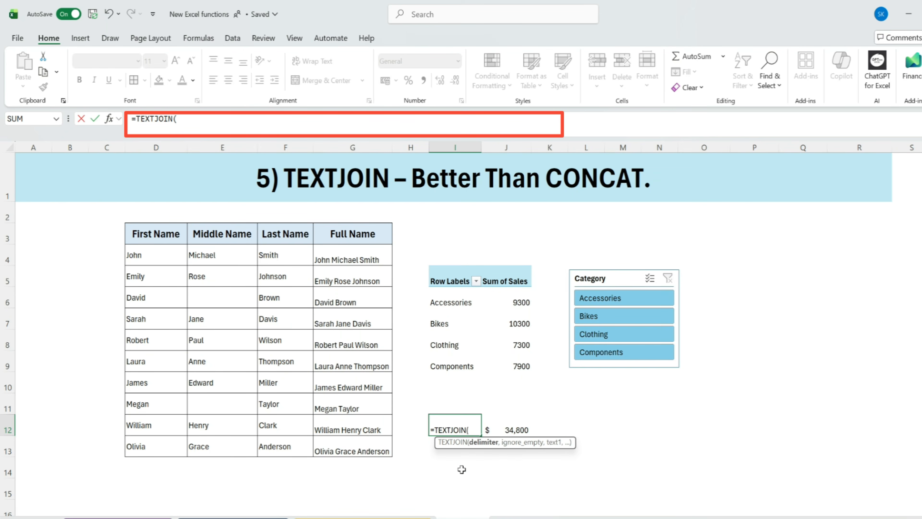
type("\",\",")
double_click(259, 160)
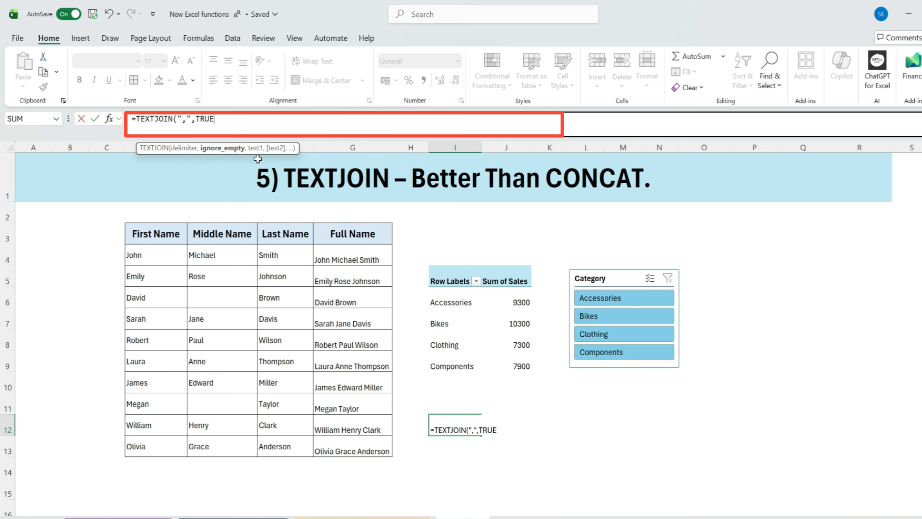
type(",")
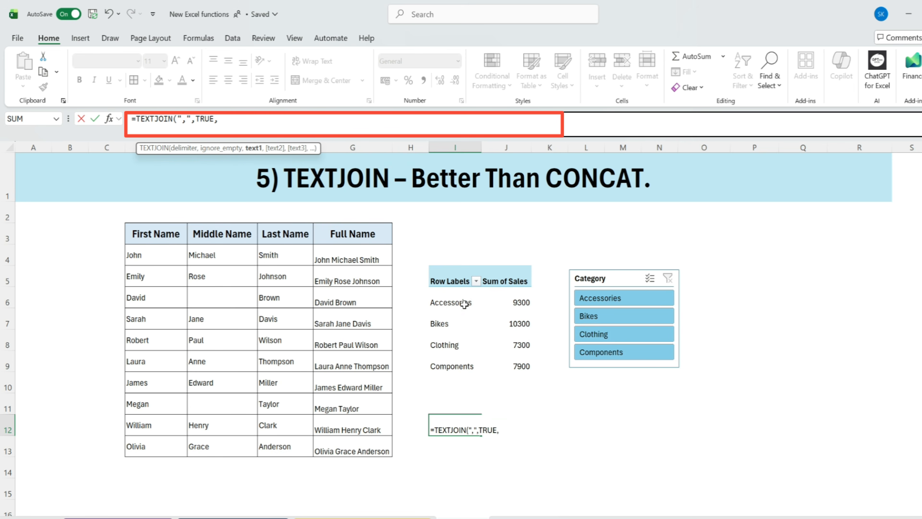
left_click_drag(450, 298, 449, 403)
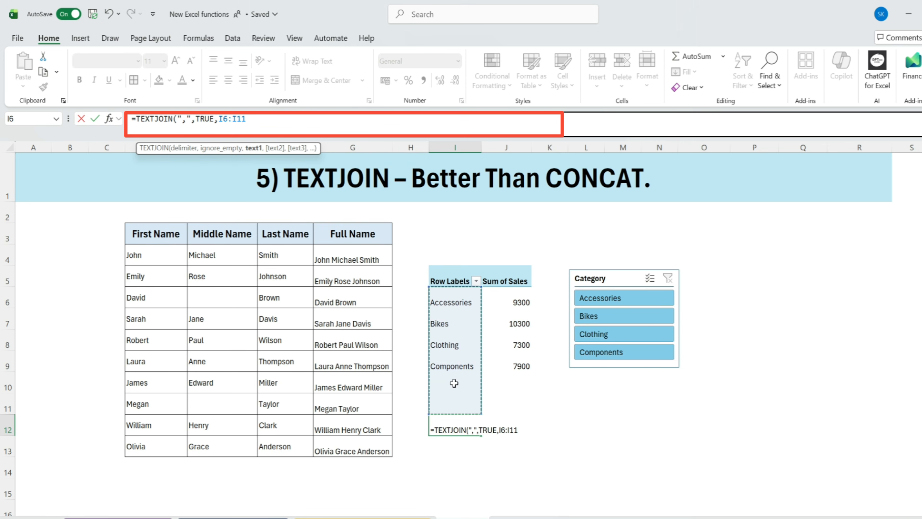
type(",")
key("BackSpace")
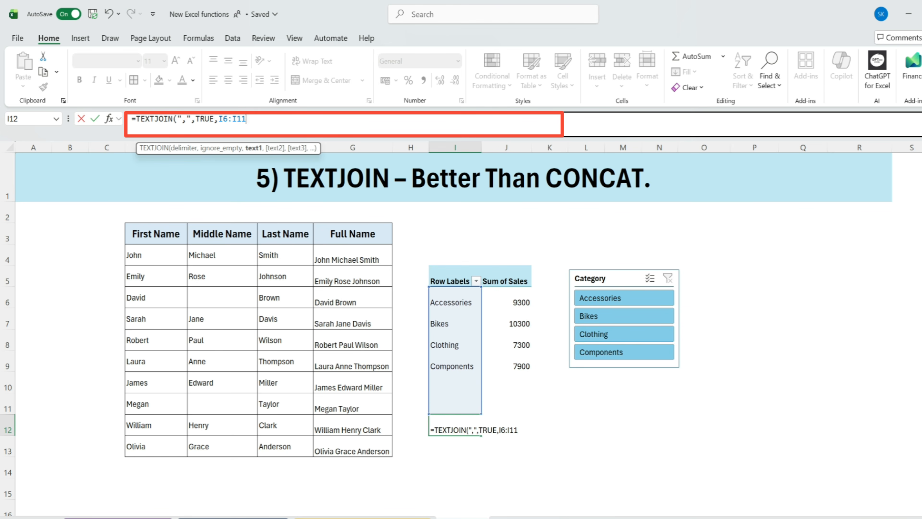
type(")")
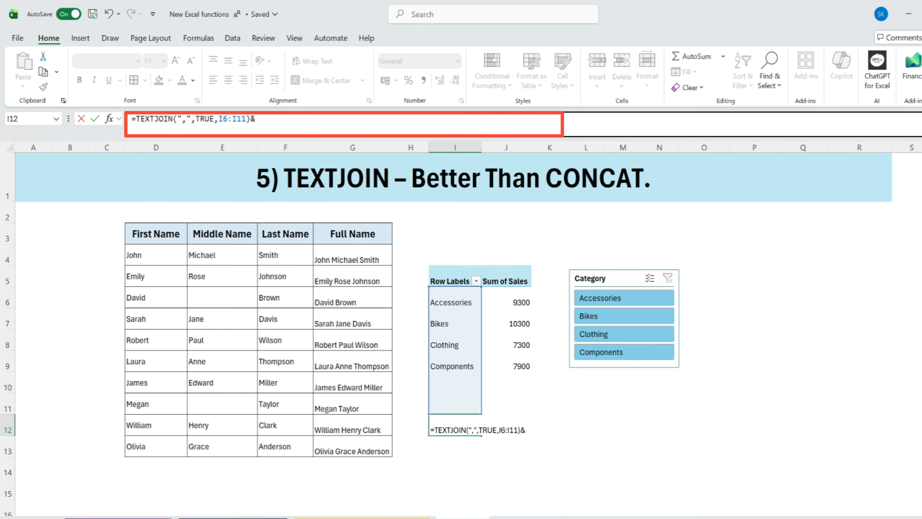
type("&\" - Sales")
- Append &" - Sales:" to the TEXTJOIN formula in I12 and commit it
left_click_drag(317, 120, 131, 119)
left_click(315, 121)
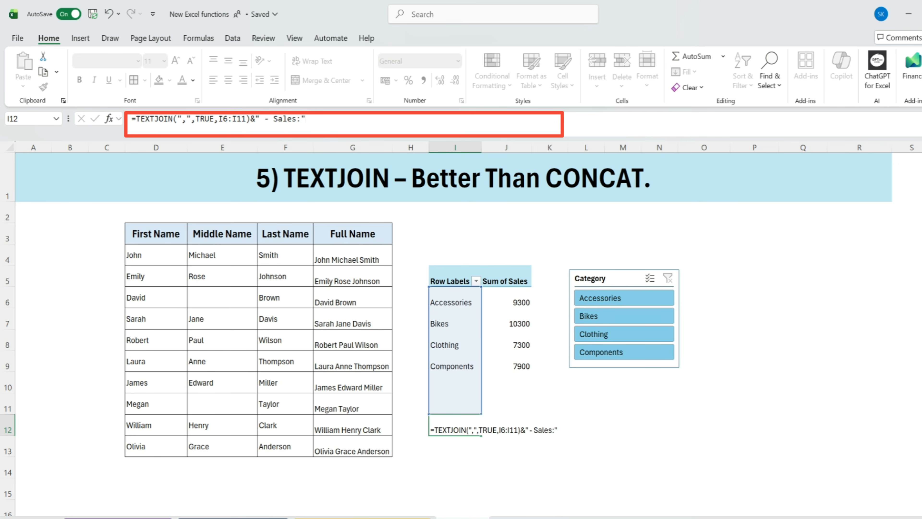
key("Return")
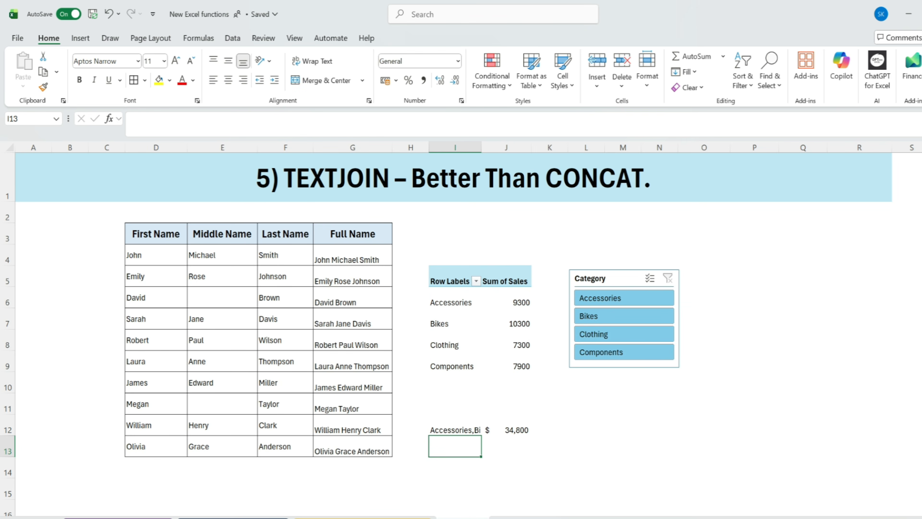
- Auto-fit column I to the joined label, and align I12 and J12 right horizontally and middle vertically
double_click(481, 149)
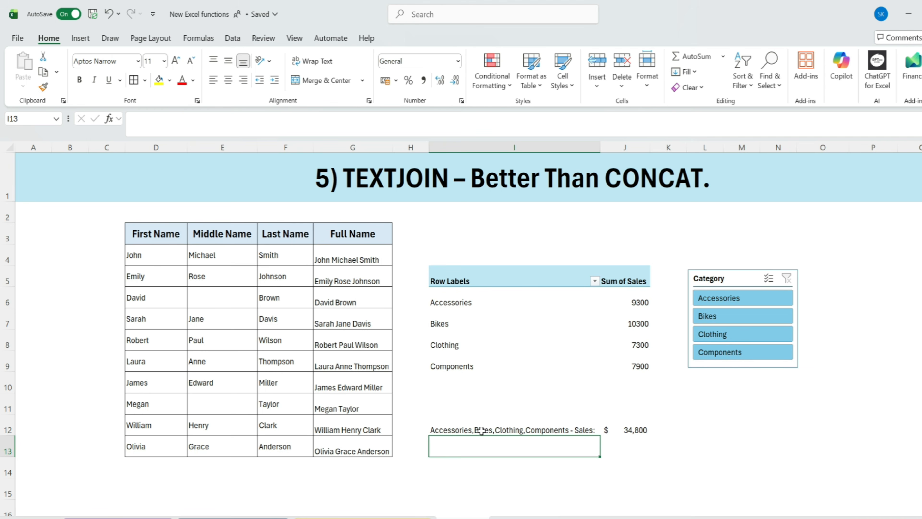
left_click(479, 431)
left_click(636, 430)
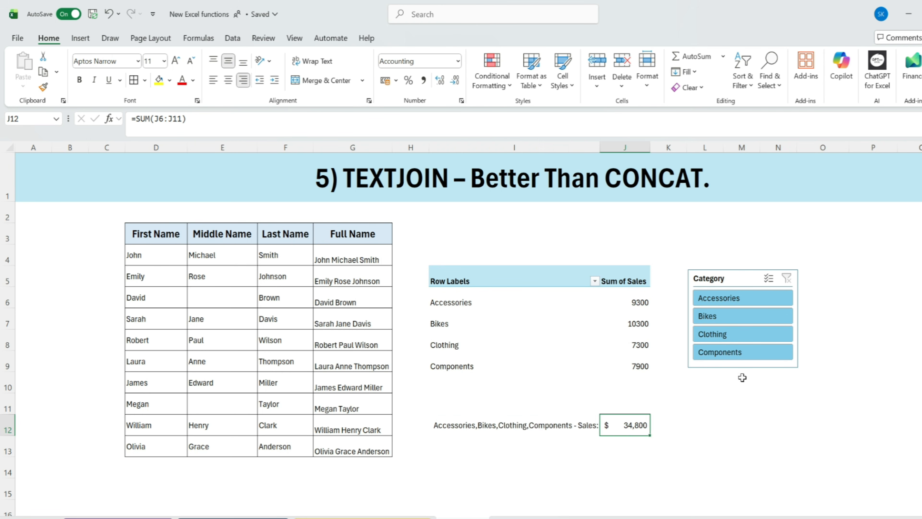
- Test the summary label and total by filtering with the Category slicer to Accessories, Clothing and Components in turn
left_click(748, 301)
left_click(448, 440)
left_click(439, 425)
left_click(525, 428)
left_click(609, 333)
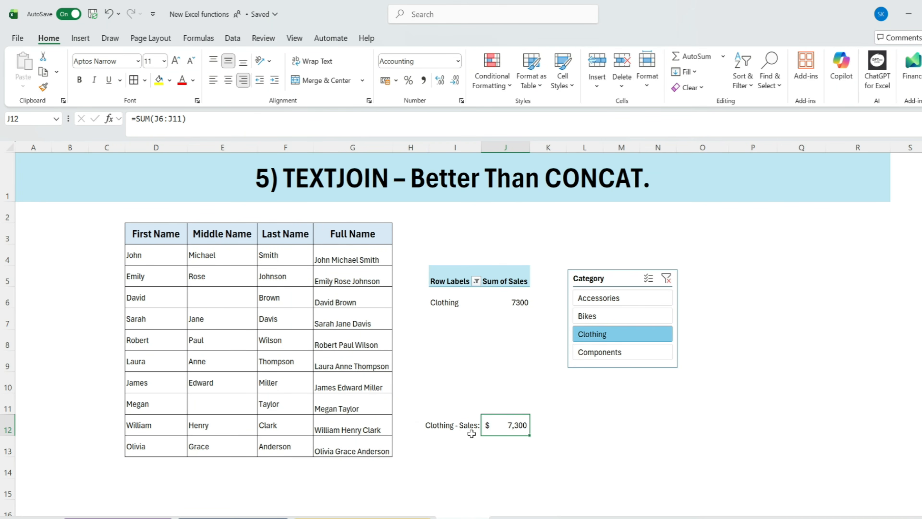
left_click(621, 353)
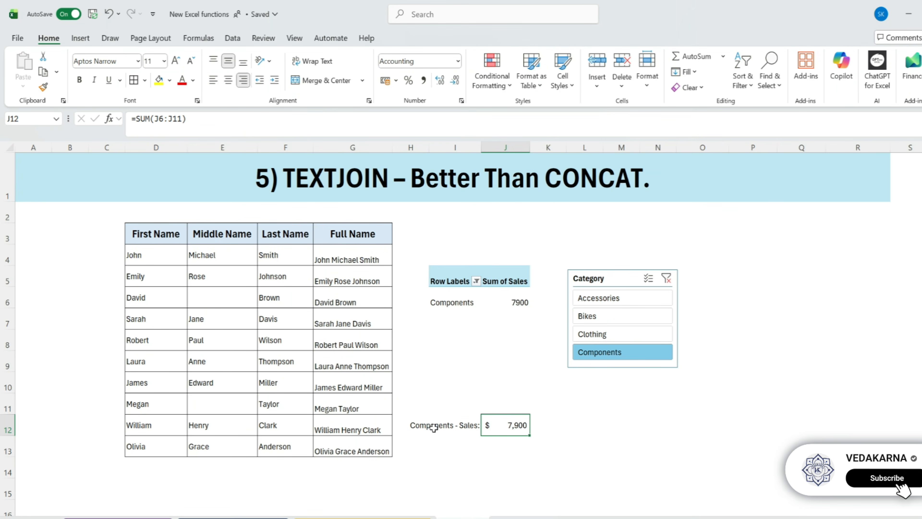
left_click(622, 297)
- Move the summary label and total from I12:J12 to I3:J3, and filter the slicer to Accessories with Bikes and to Clothing alone
left_click_drag(622, 296, 625, 336)
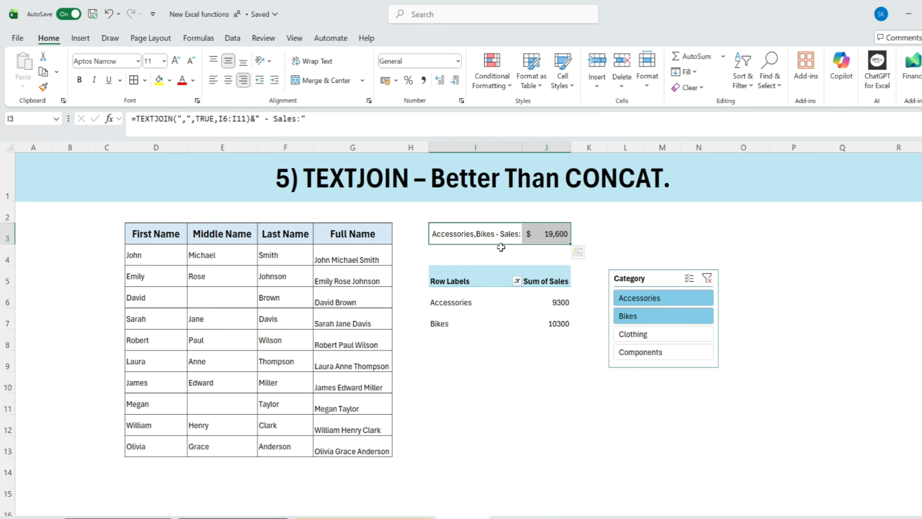
key("Return")
left_click_drag(470, 237, 541, 233)
left_click(642, 336)
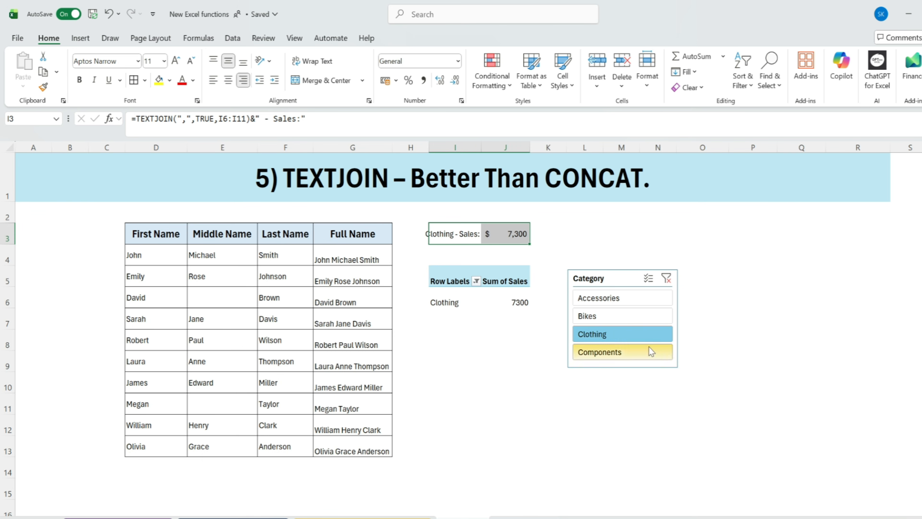
left_click(533, 384)
- Review the earlier TEXTBEFORE & TEXTAFTER, REGEXREPLACE and REGEX.EXTRACT example sheets, ending on the REGEX.EXTRACT sheet
left_click_drag(87, 228, 776, 435)
left_click(880, 367)
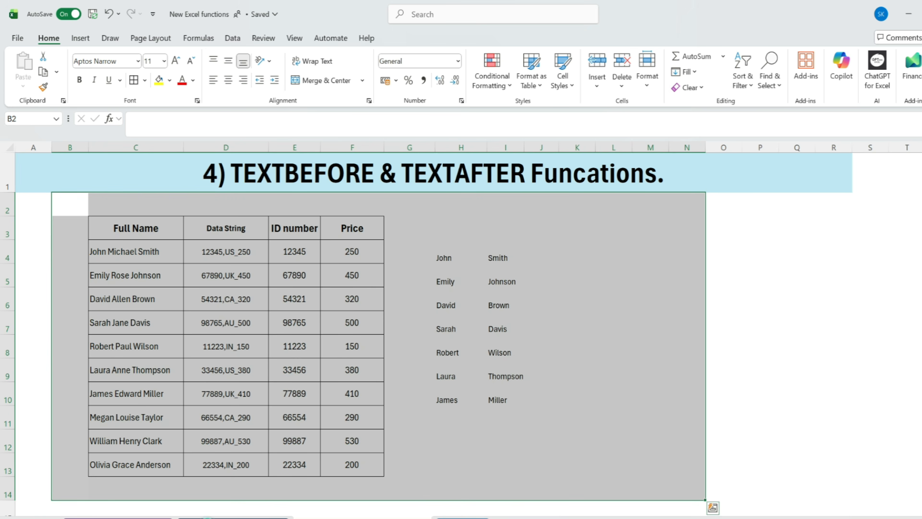
left_click(207, 517)
left_click(139, 516)
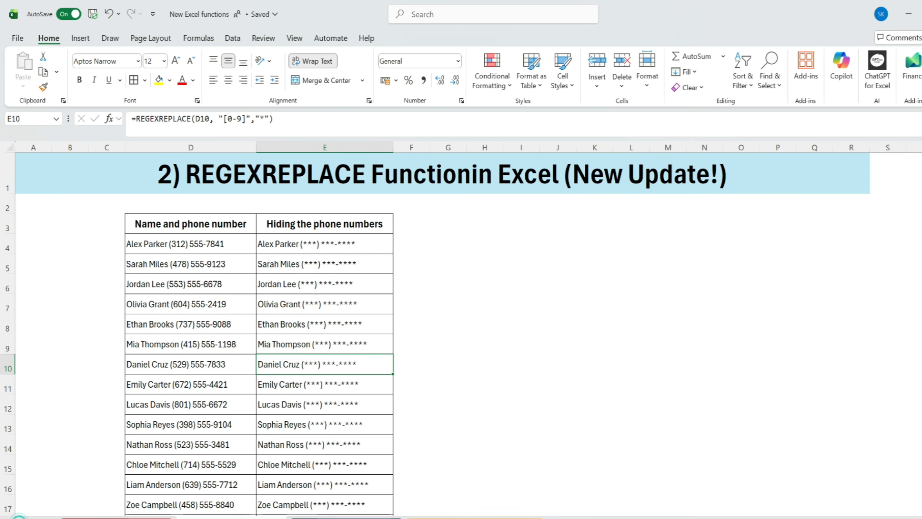
left_click(123, 518)
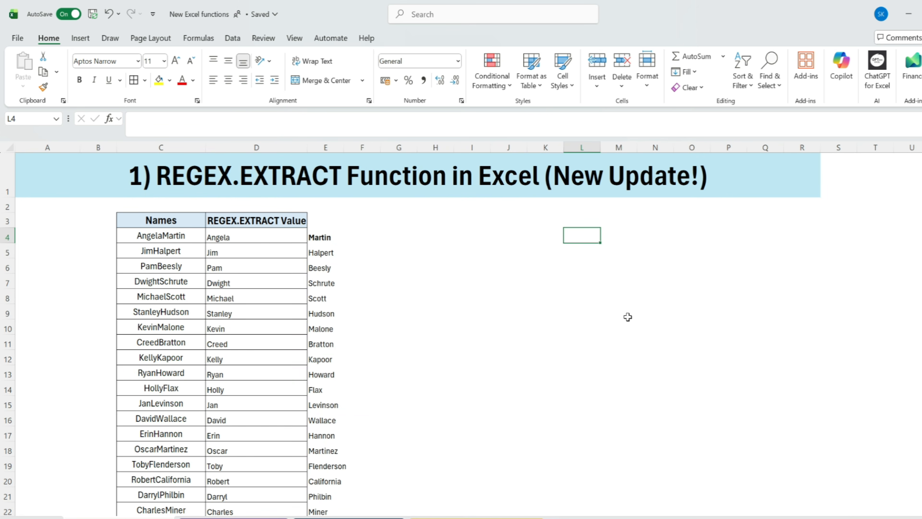
left_click(613, 339)
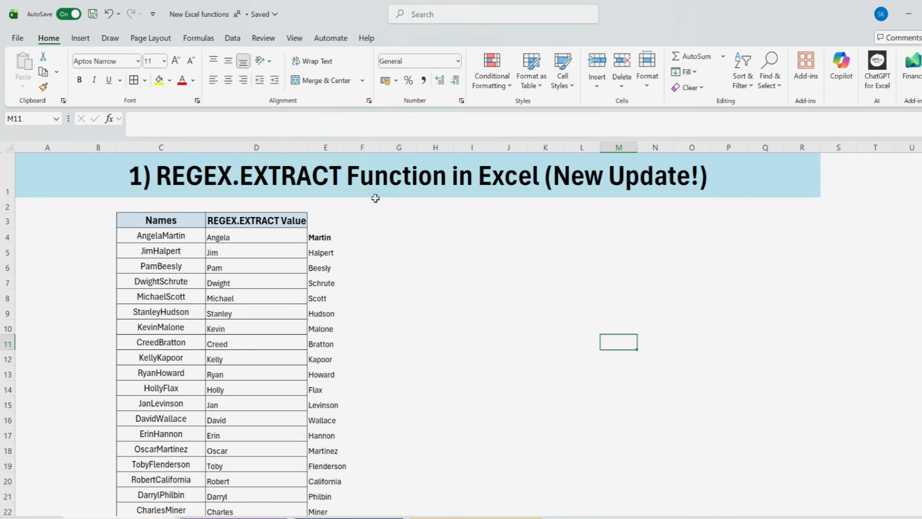